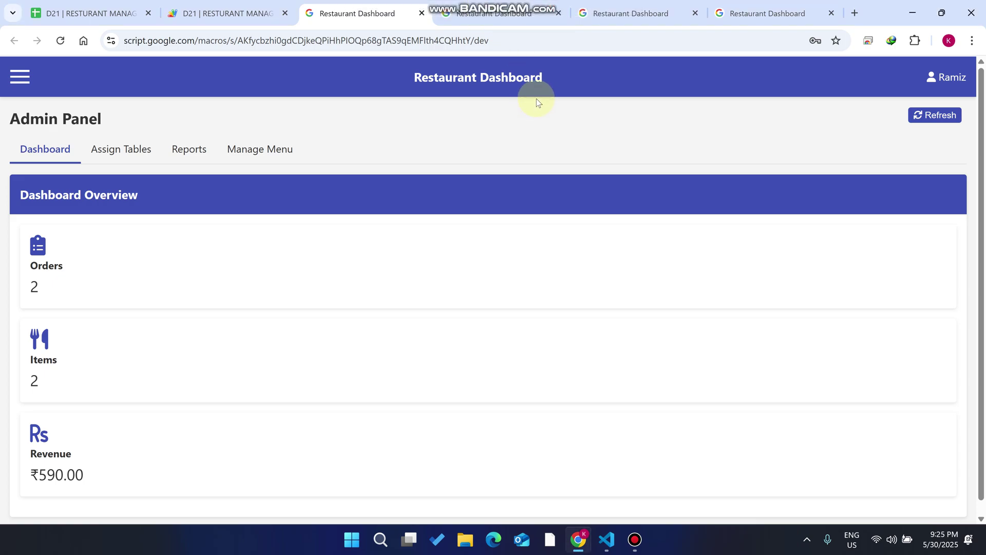
Step: Leave the admin dashboard and go through the Apps Script project to the restaurant spreadsheet
left_click_drag(568, 81, 366, 60)
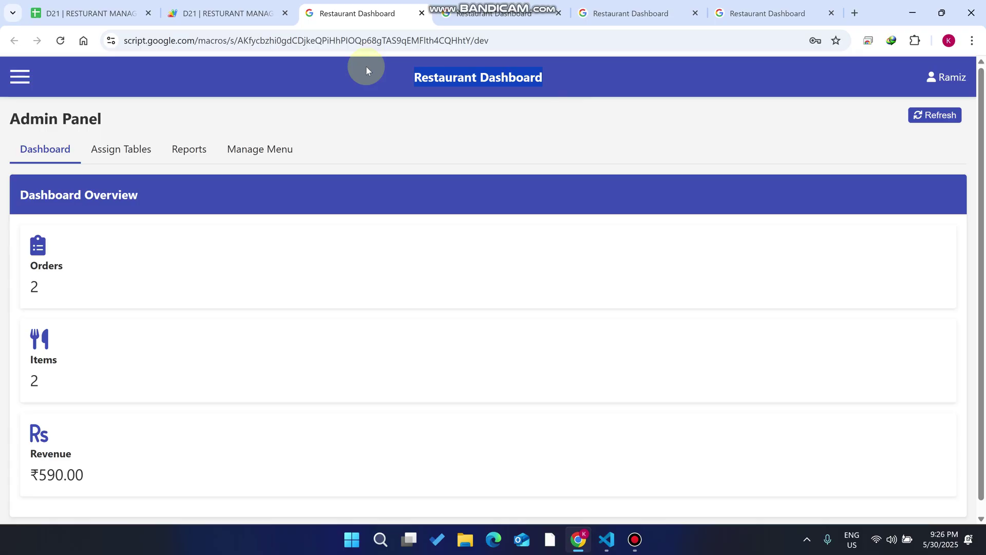
left_click(226, 13)
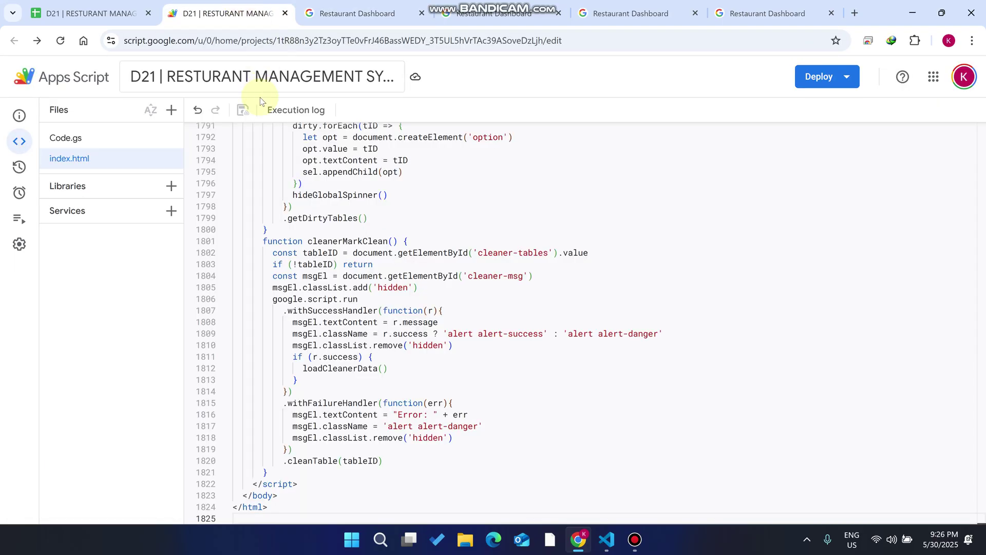
left_click(104, 6)
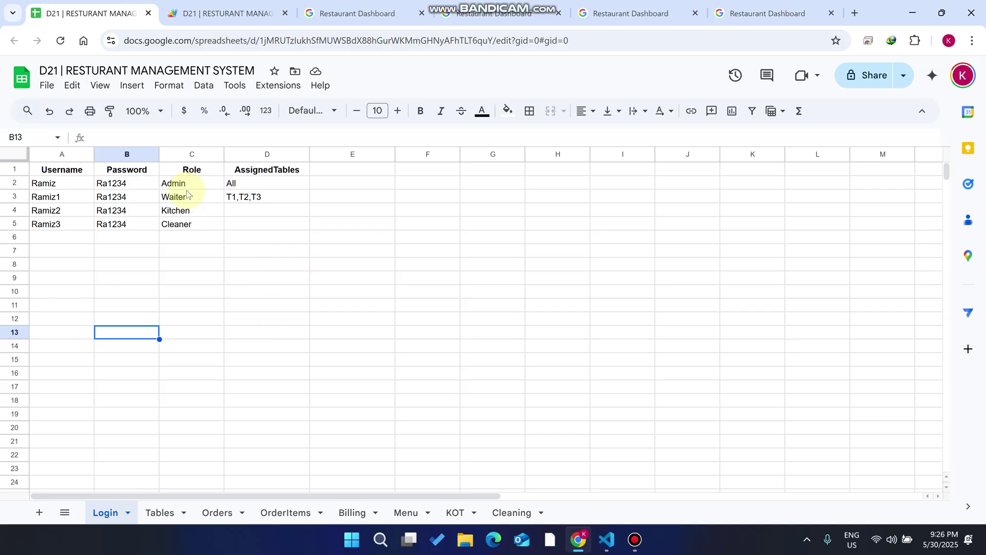
Step: Highlight 'RESTURANT MANAGEMENT SYSTEM' in the spreadsheet title, then return to the grid
left_click(254, 64)
left_click_drag(253, 67, 65, 72)
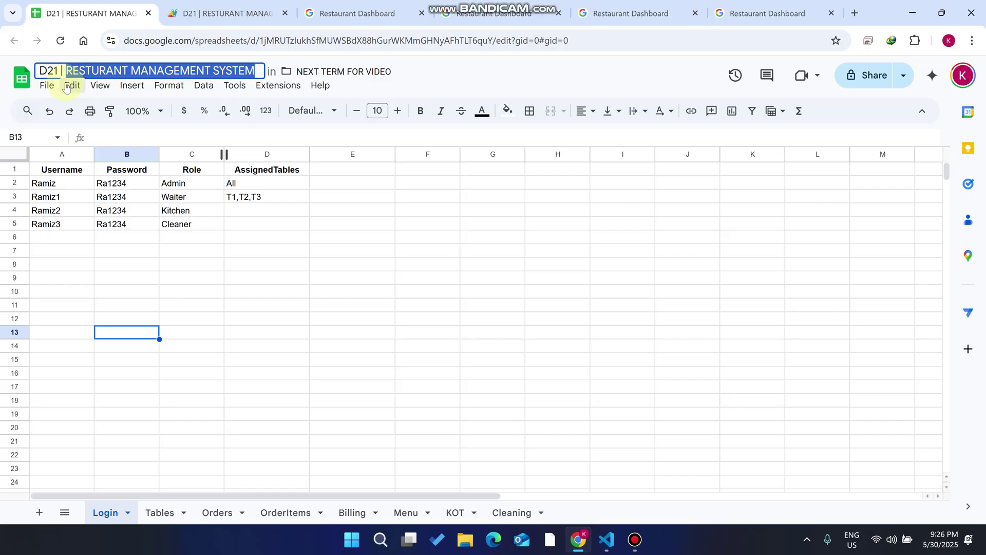
left_click(203, 321)
Step: Show the Admin, Waiter, Kitchen and Cleaner roles in C2–C5, then go to the login page
left_click(193, 187)
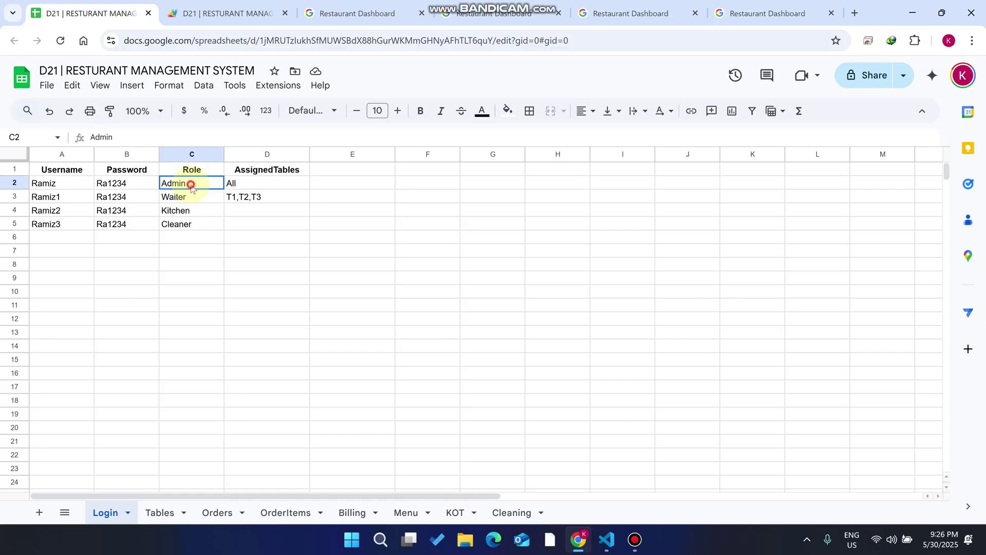
left_click(197, 202)
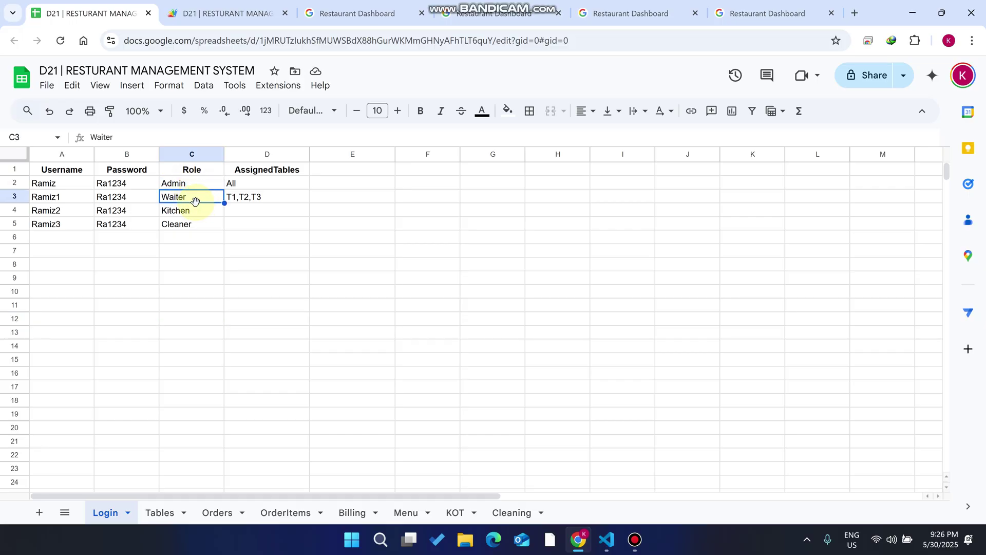
left_click(177, 213)
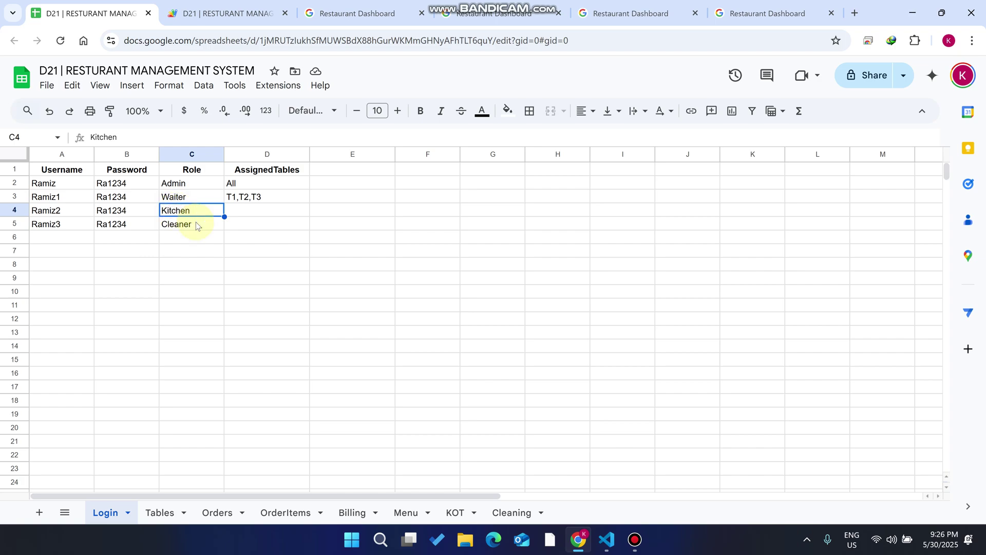
left_click(197, 227)
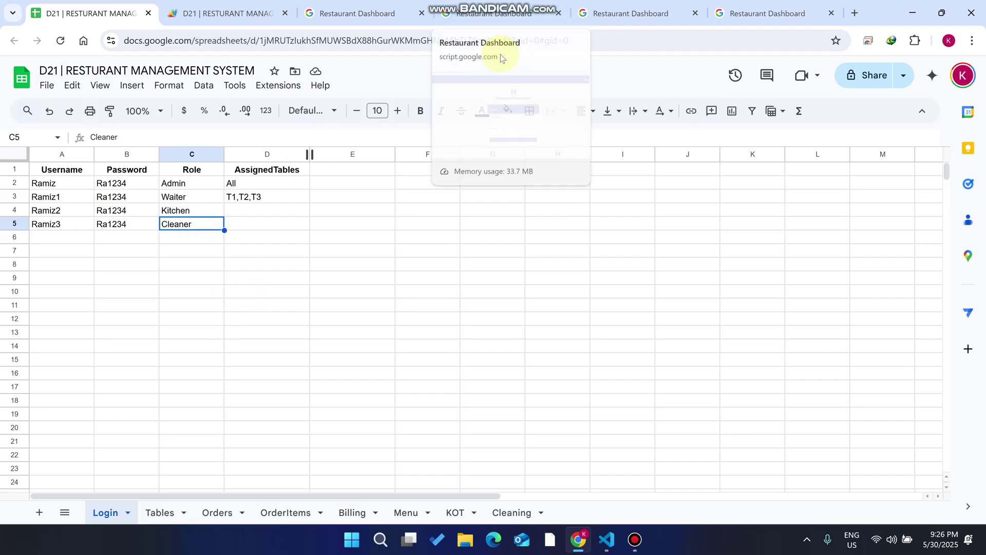
left_click(498, 14)
Step: Log out of the admin account from the side menu and reload the app
left_click(370, 14)
left_click(48, 84)
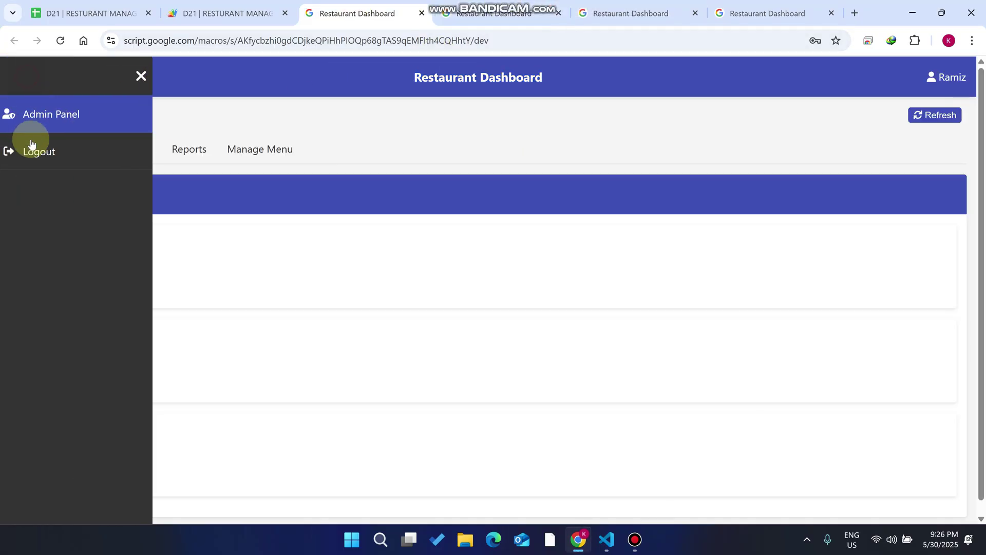
left_click(38, 152)
left_click(59, 41)
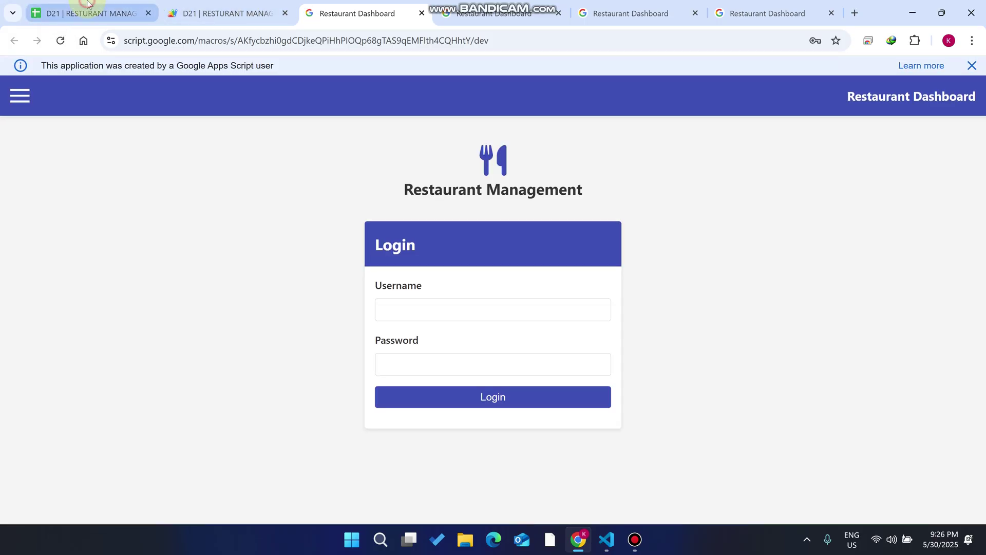
Step: Check the admin username in A2, then sign in with the saved admin login
left_click(91, 13)
left_click(71, 186)
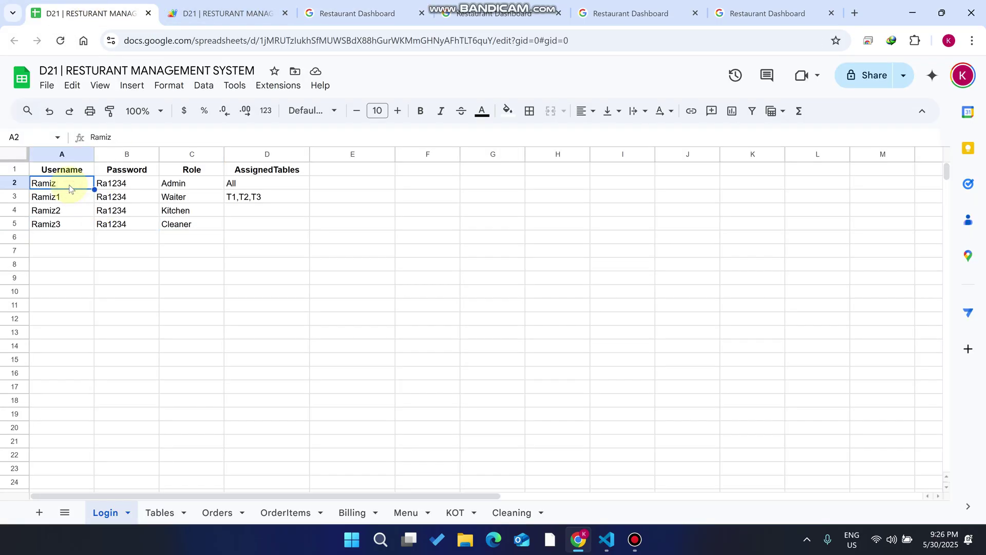
left_click(184, 186)
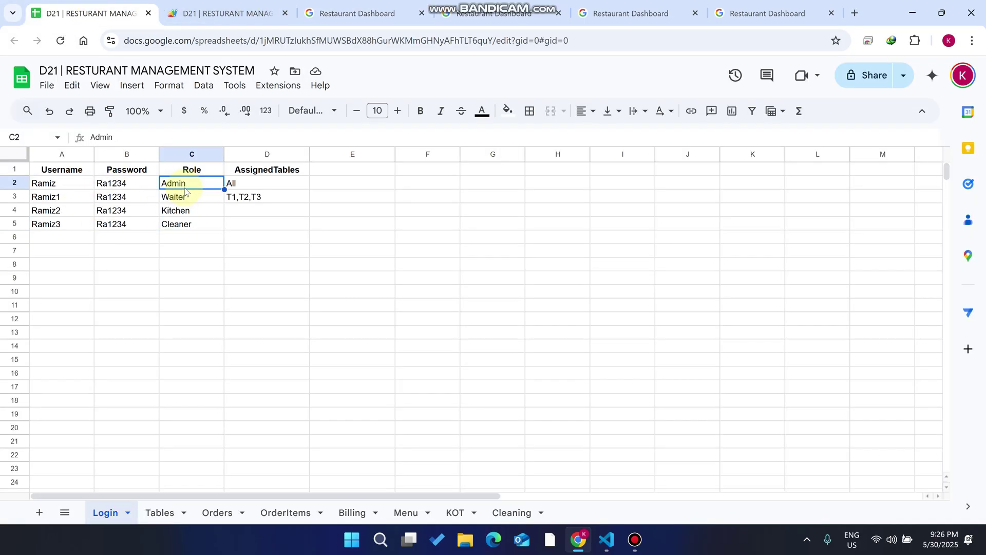
left_click(75, 190)
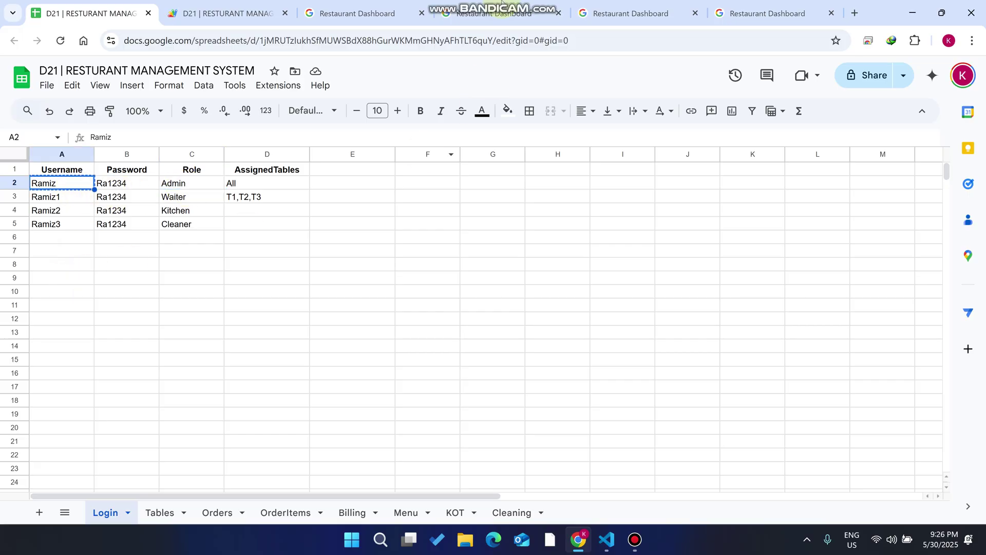
left_click(386, 11)
left_click(447, 314)
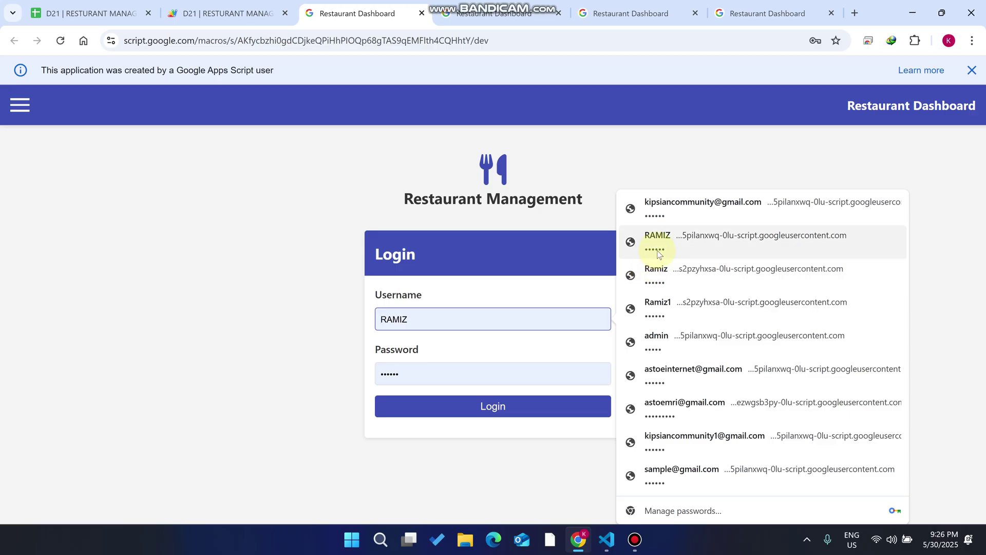
left_click(655, 271)
left_click(530, 402)
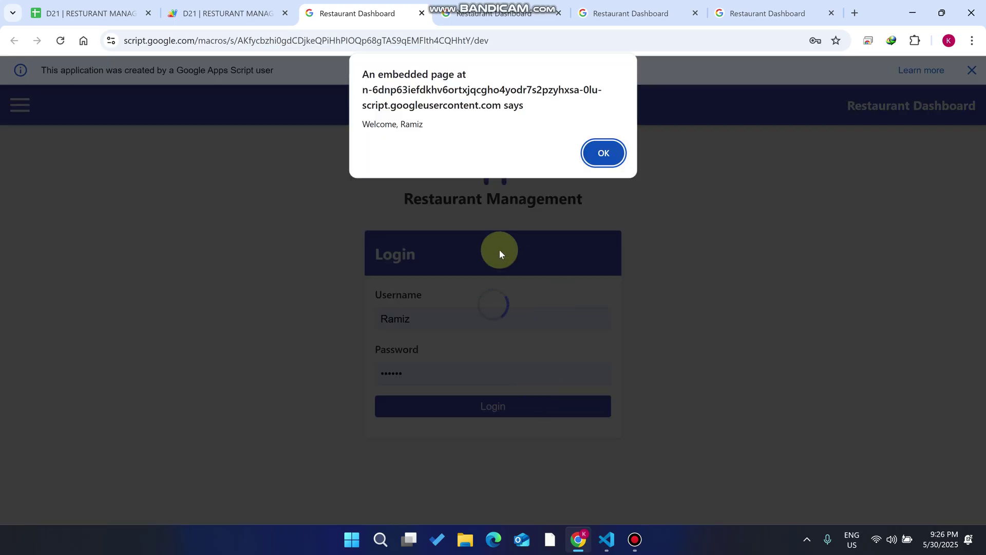
left_click(604, 153)
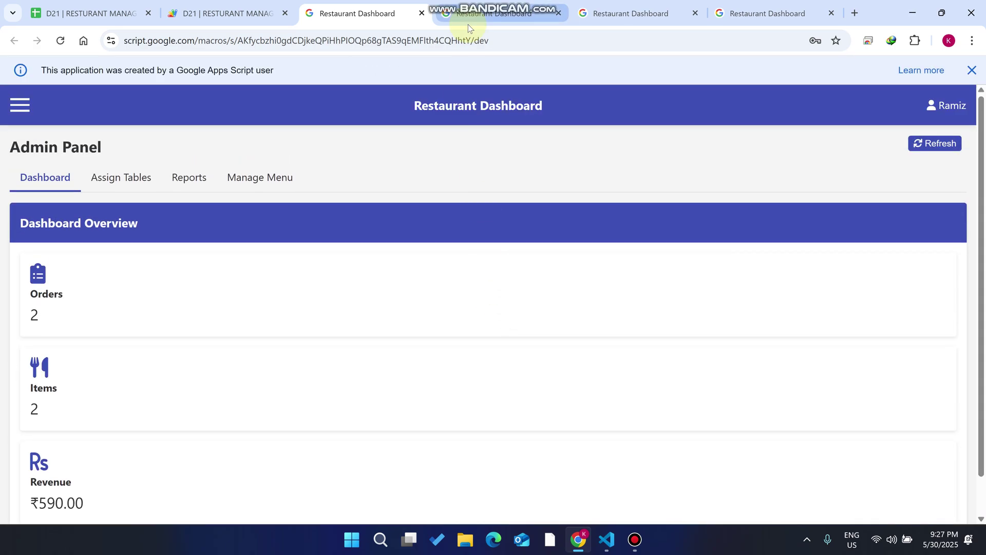
left_click(128, 182)
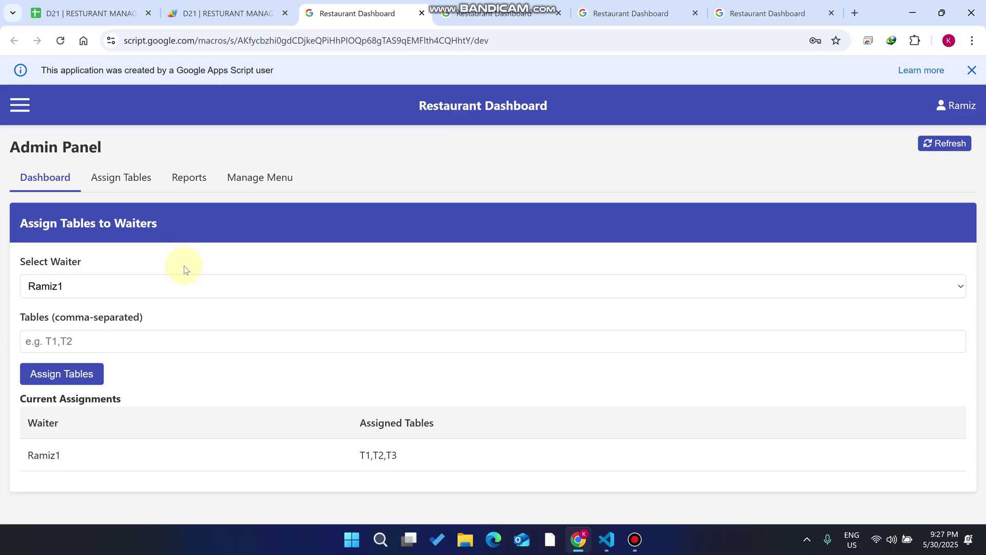
left_click(194, 188)
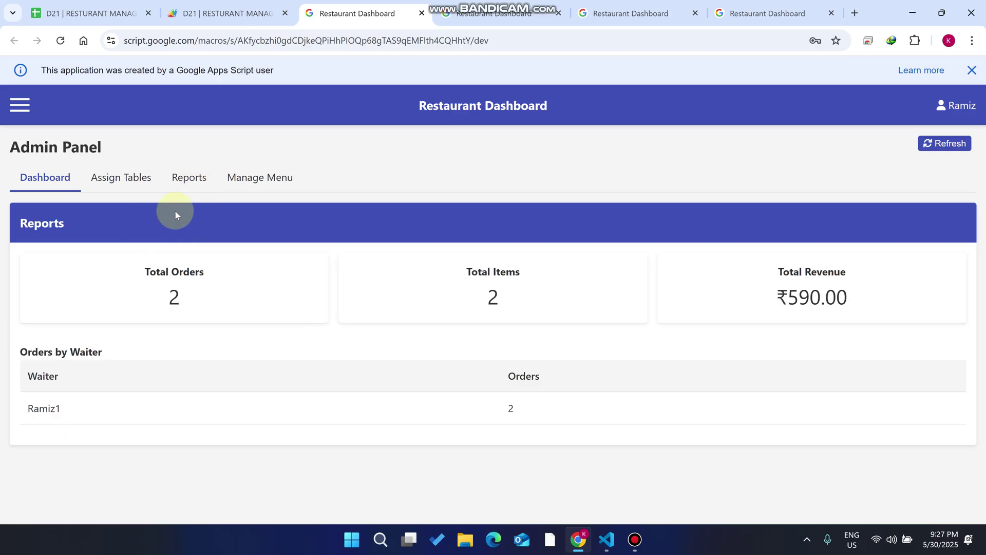
left_click_drag(119, 342, 1, 358)
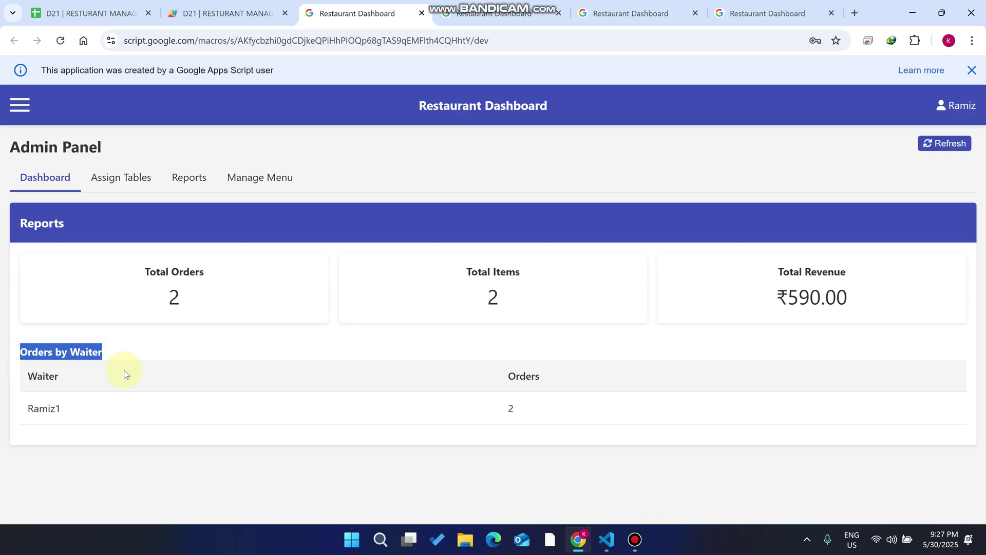
left_click_drag(60, 418, 23, 369)
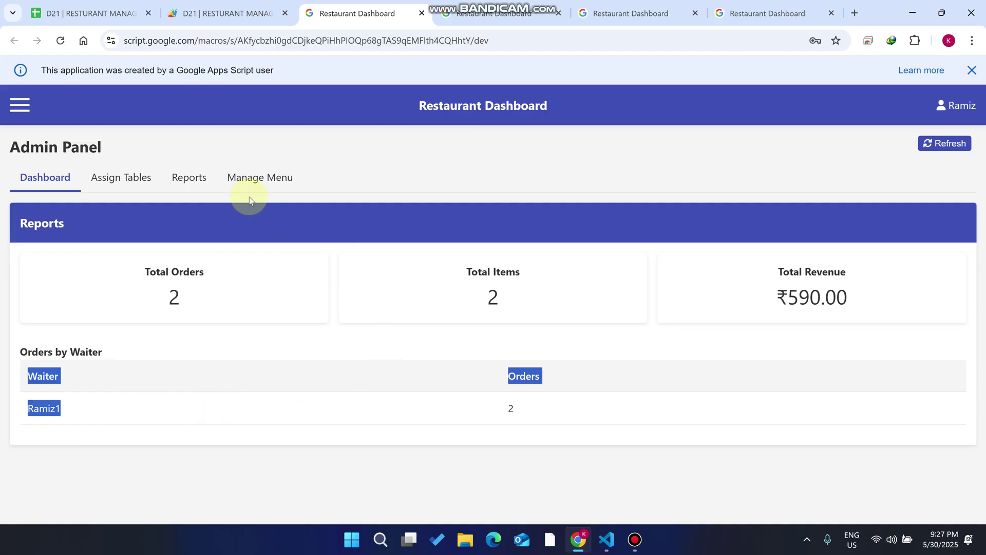
left_click(257, 176)
scroll(360, 256, "down", 3)
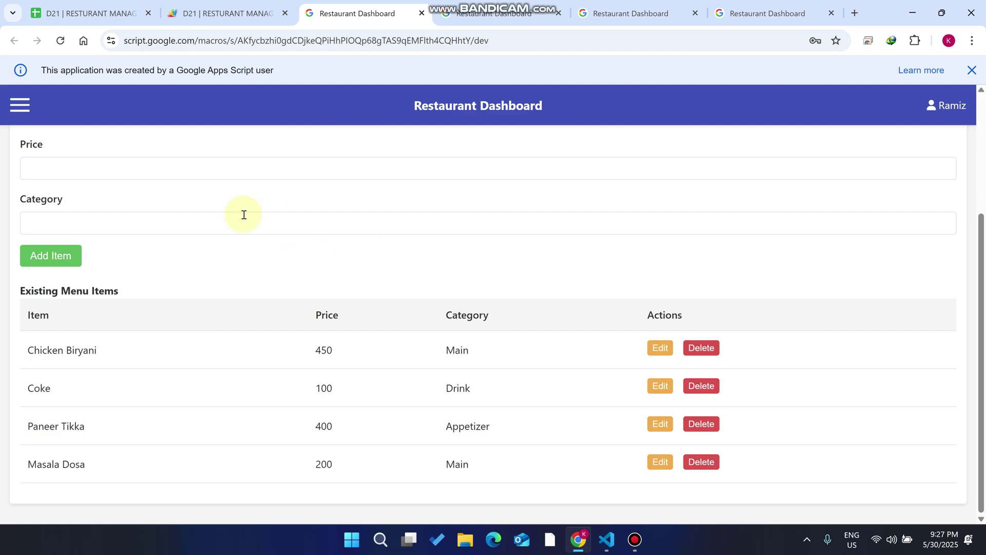
scroll(246, 214, "up", 5)
left_click(42, 181)
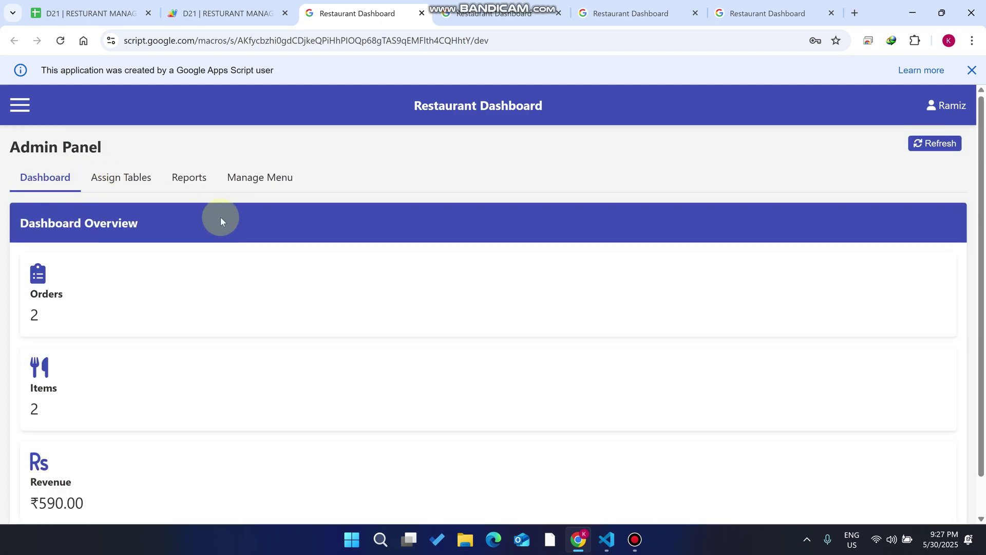
Step: Look up the waiter's username in A3 and sign in with the saved waiter login
left_click(493, 13)
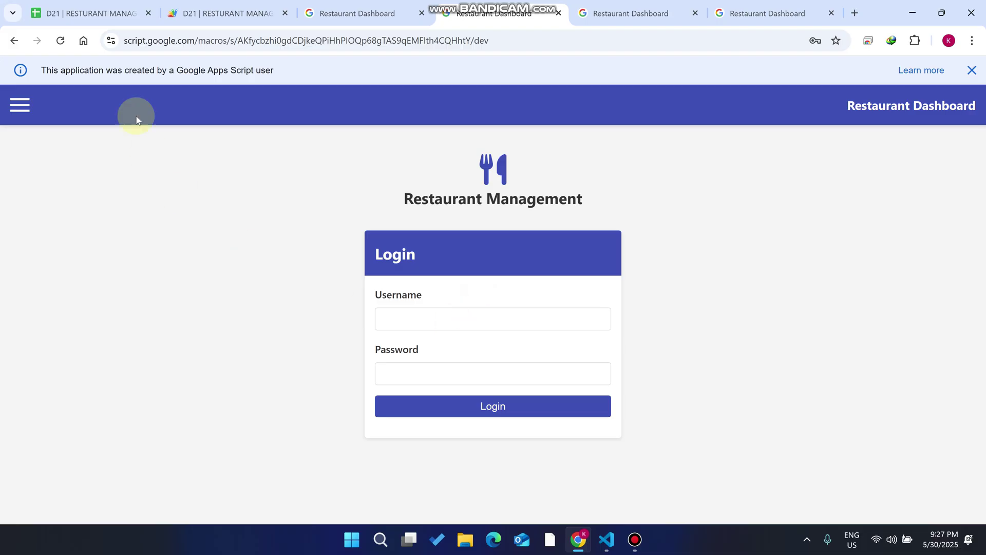
left_click(87, 13)
left_click(82, 199)
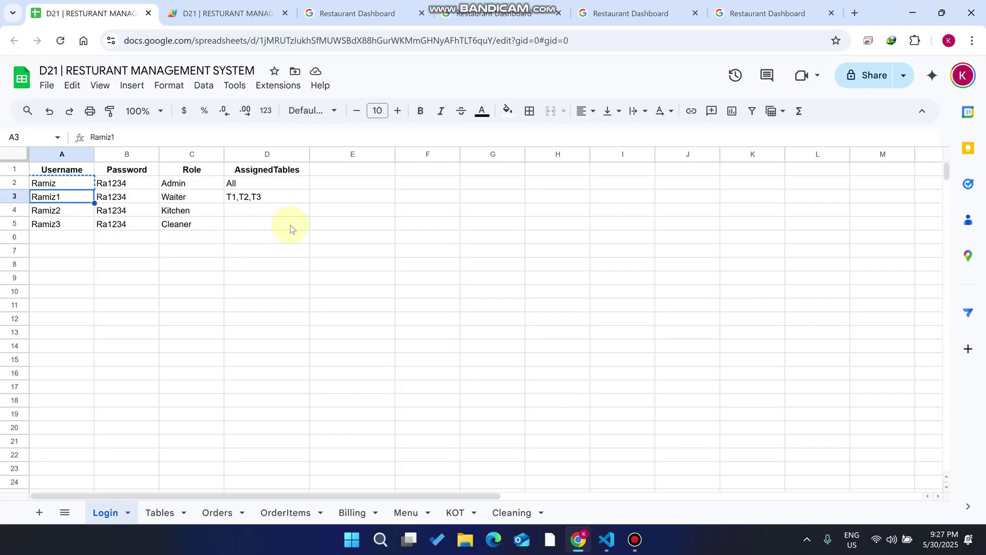
left_click(494, 13)
left_click(442, 320)
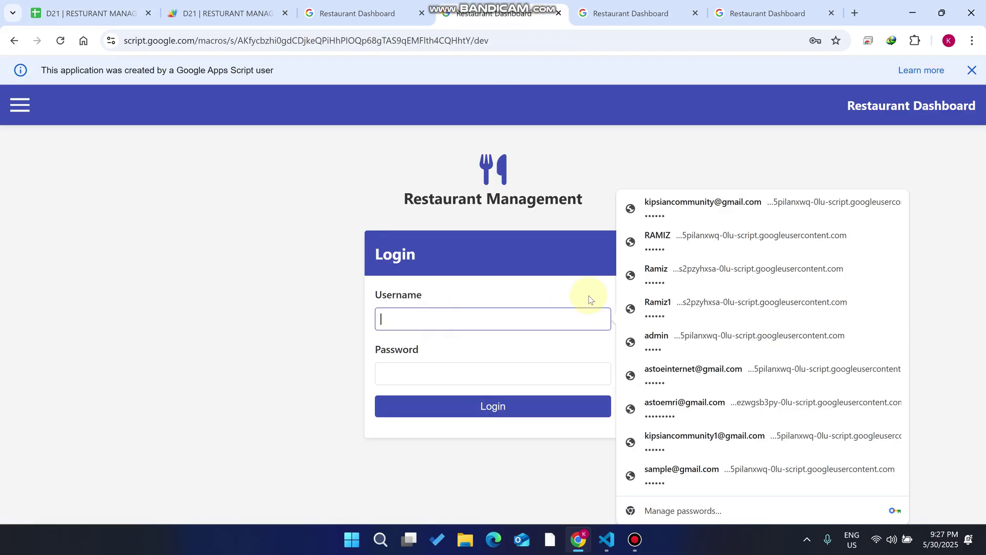
left_click(643, 304)
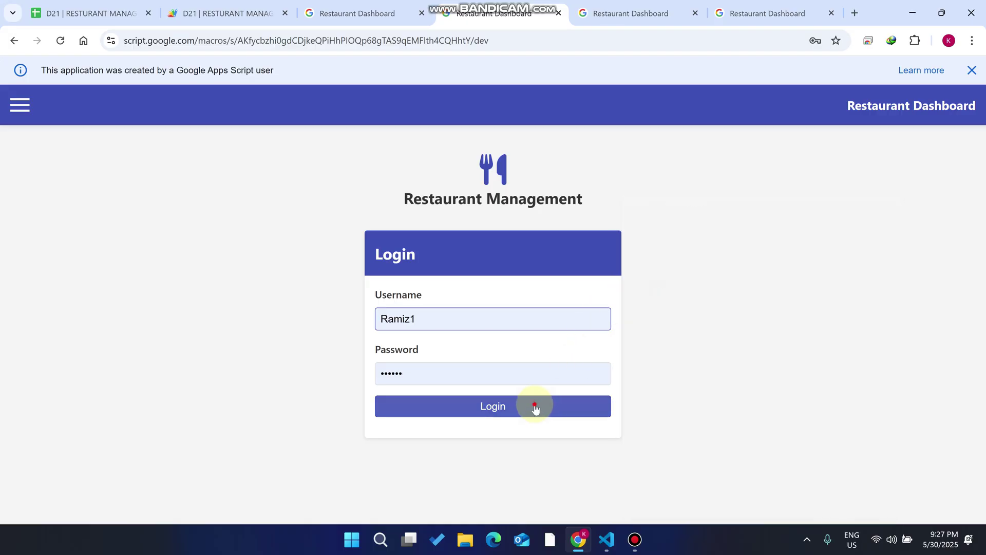
left_click(534, 405)
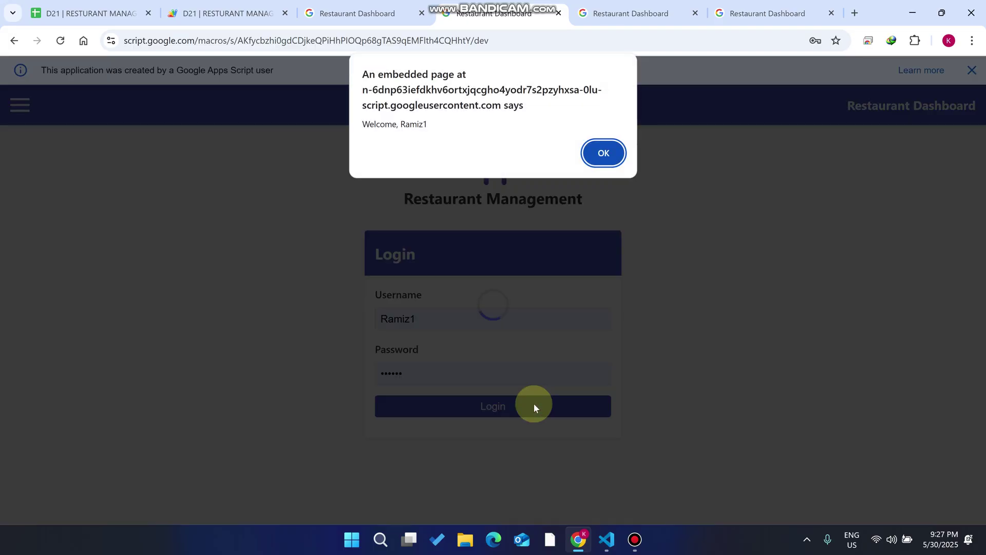
left_click(604, 153)
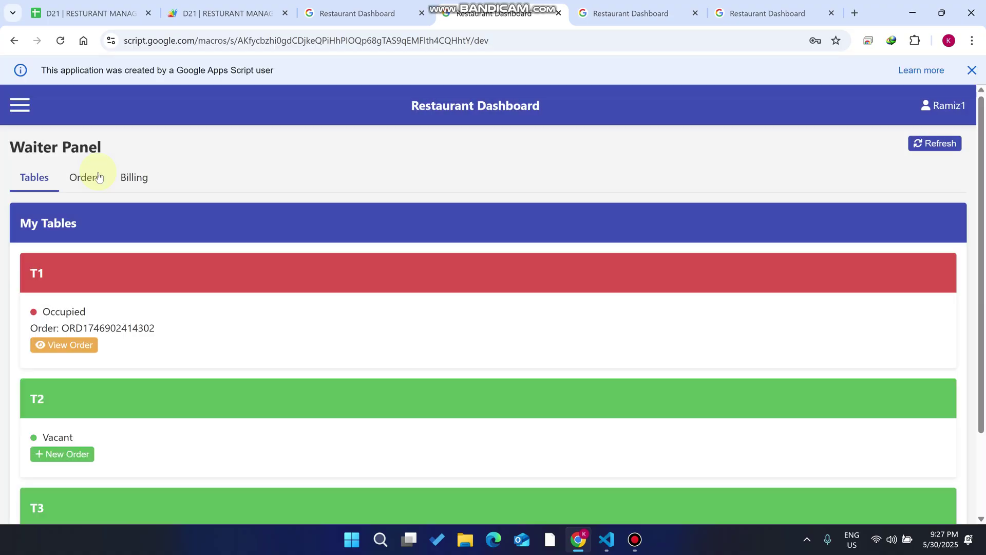
Step: Highlight the Waiter Panel heading showing T1 occupied, then return to the spreadsheet
left_click_drag(117, 158, 1, 156)
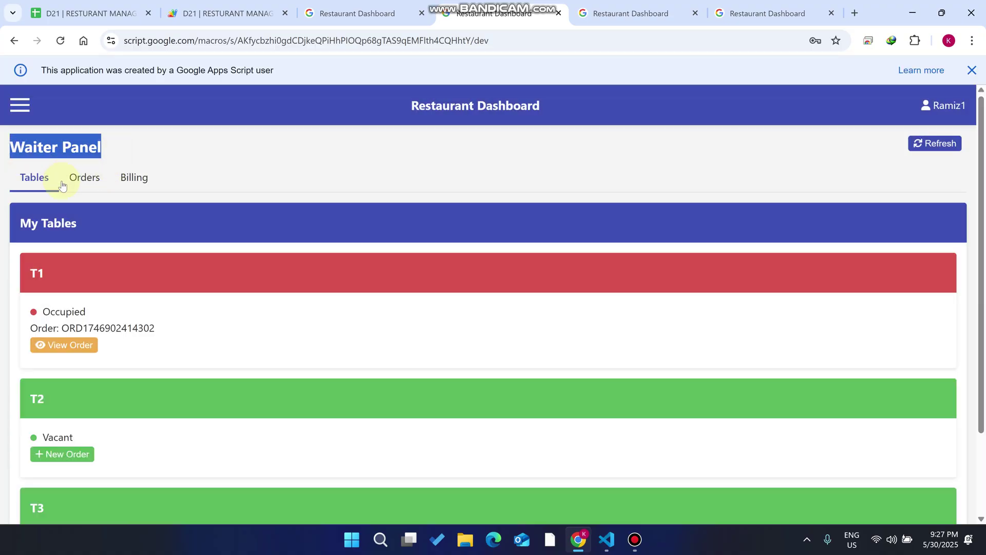
left_click(541, 4)
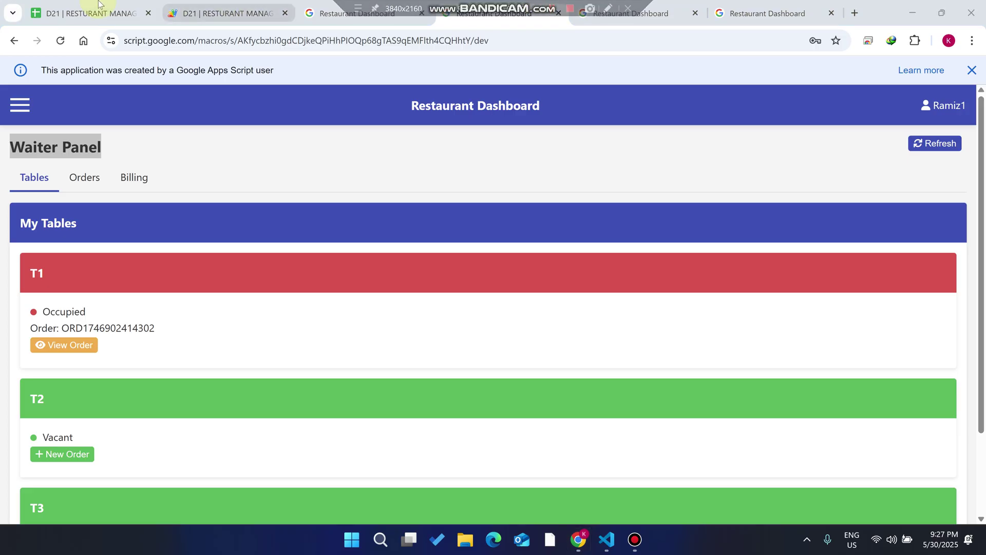
left_click(87, 13)
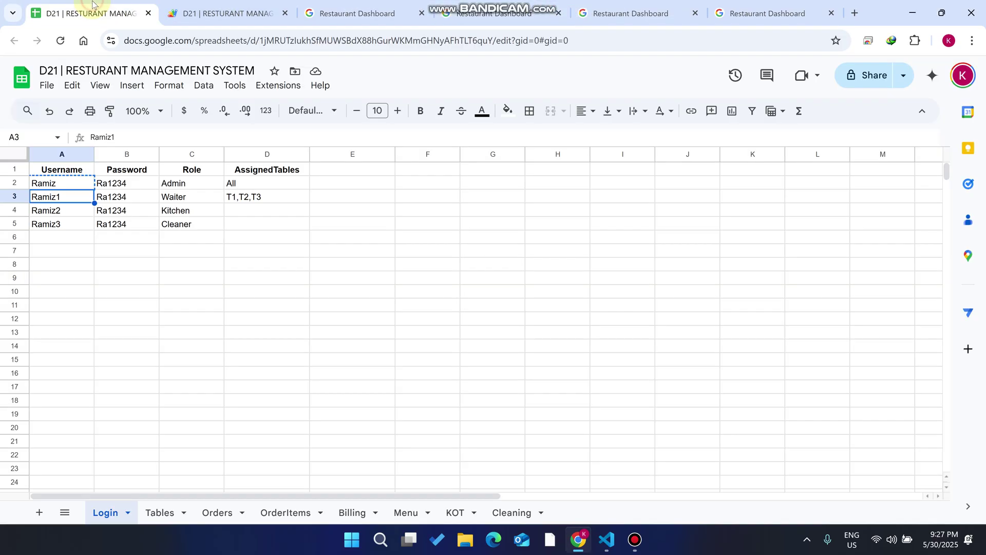
Step: Sign in as kitchen staff using the saved login with 2 appended to the username
left_click(621, 11)
left_click(454, 307)
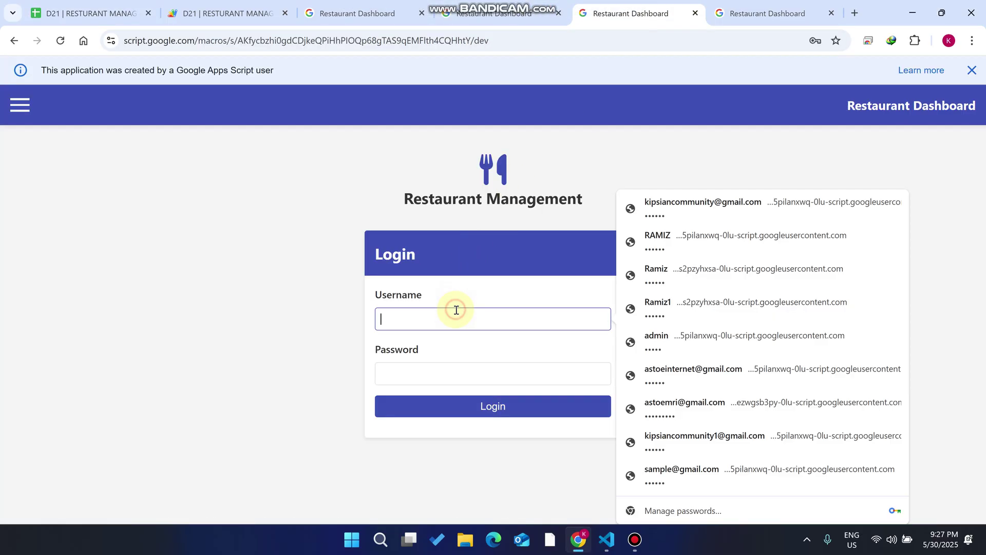
left_click(635, 283)
type("2")
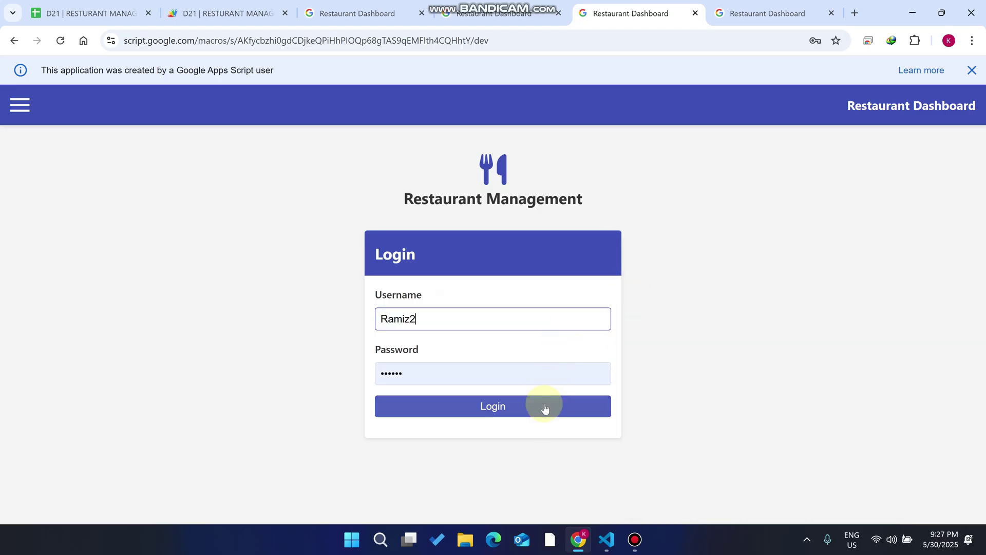
left_click(543, 405)
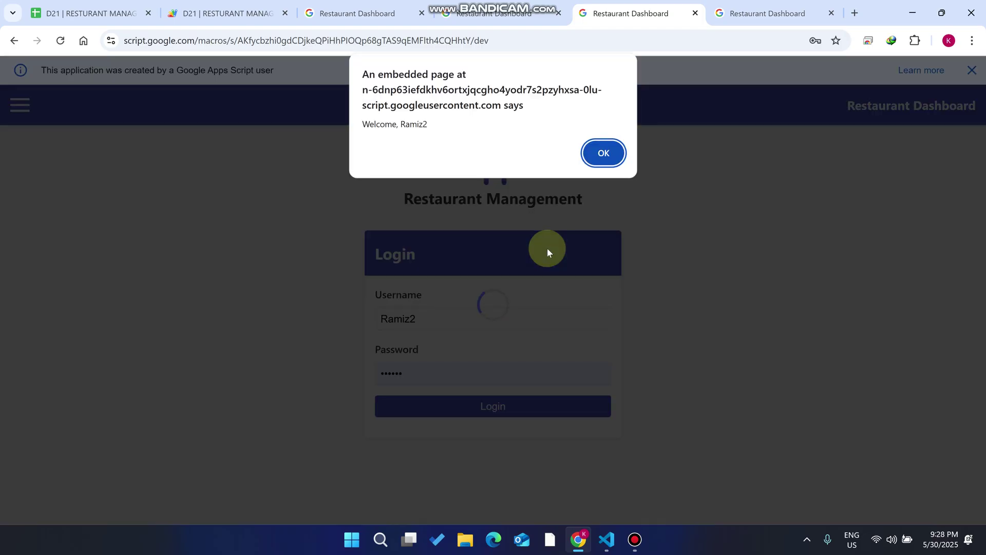
left_click(604, 154)
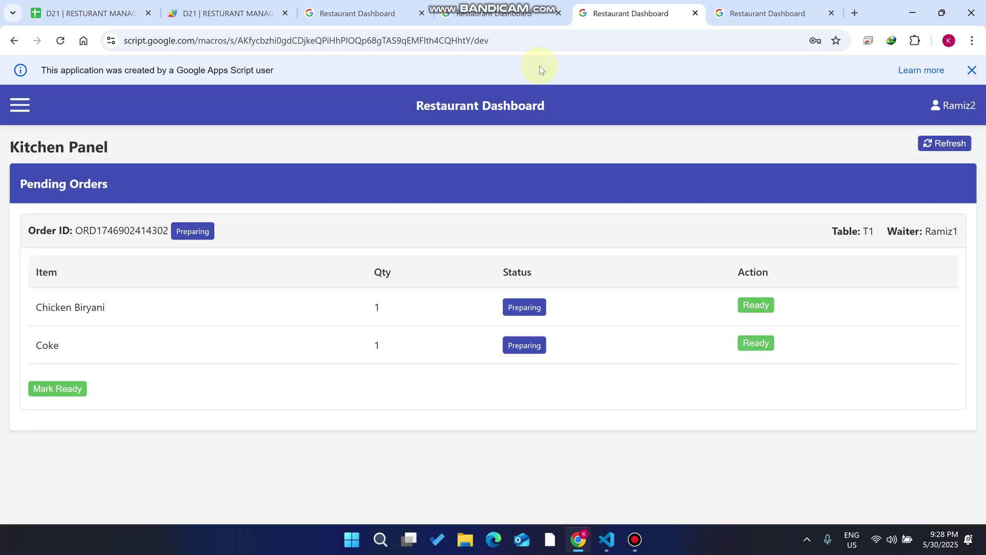
left_click(767, 12)
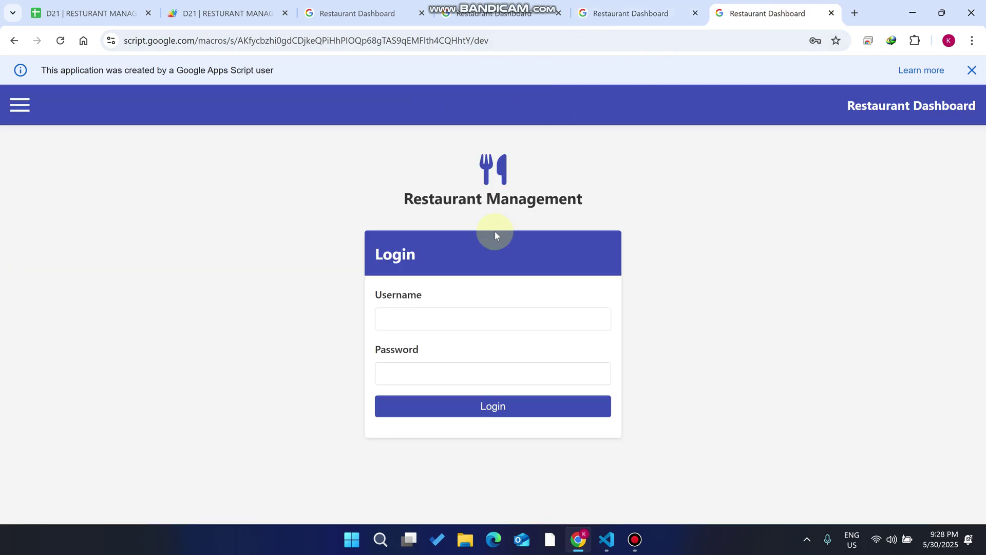
Step: Sign in as the cleaner with the saved login plus 3 and confirm no tables are dirty
left_click(434, 312)
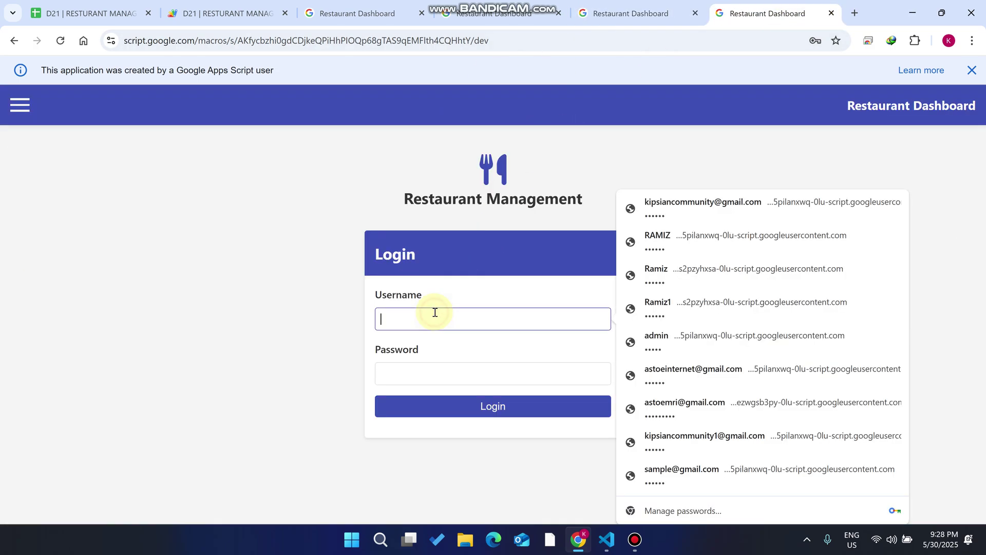
left_click(657, 269)
type("3")
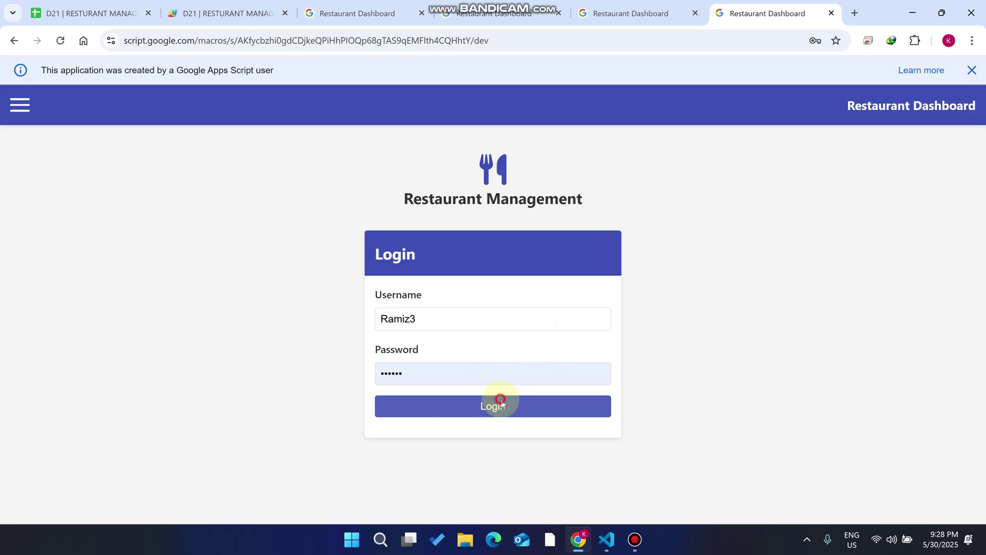
left_click(497, 403)
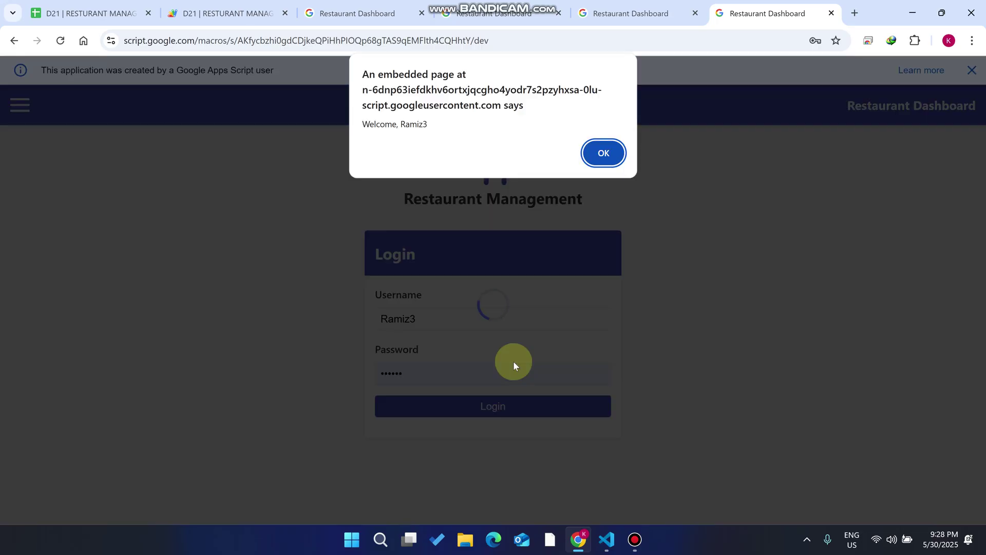
left_click(602, 154)
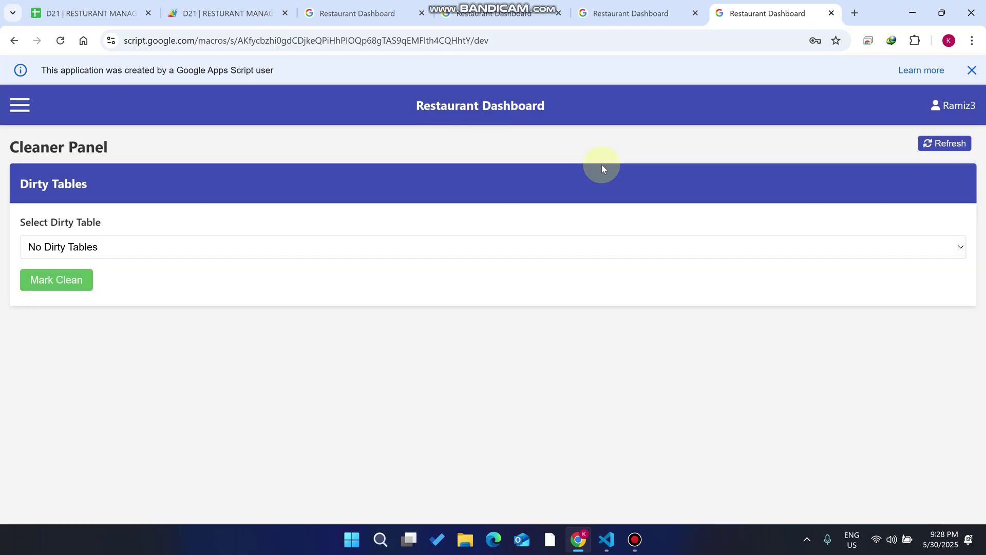
left_click(176, 250)
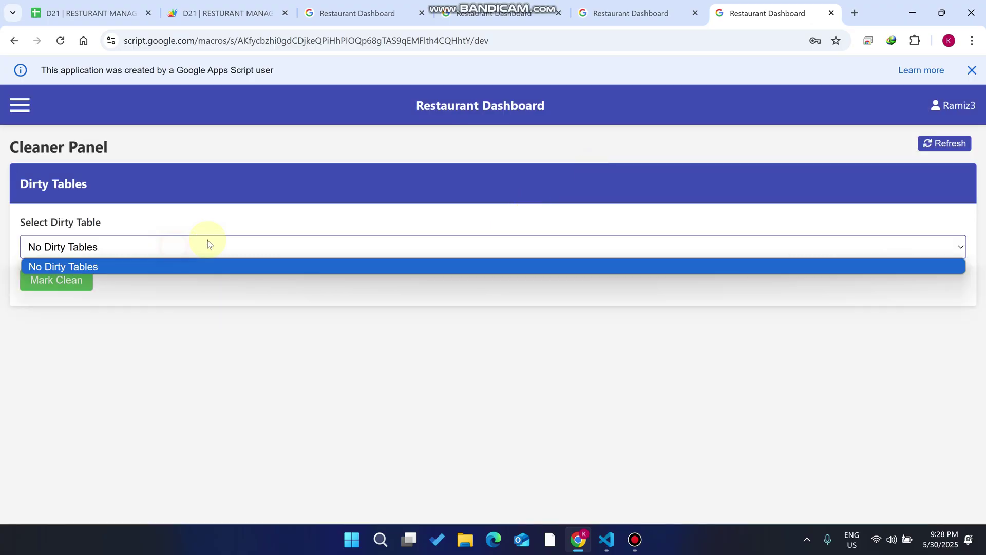
Step: Switch to the tab showing the Admin Panel overview
left_click(360, 13)
scroll(217, 285, "down", 1)
scroll(216, 283, "up", 1)
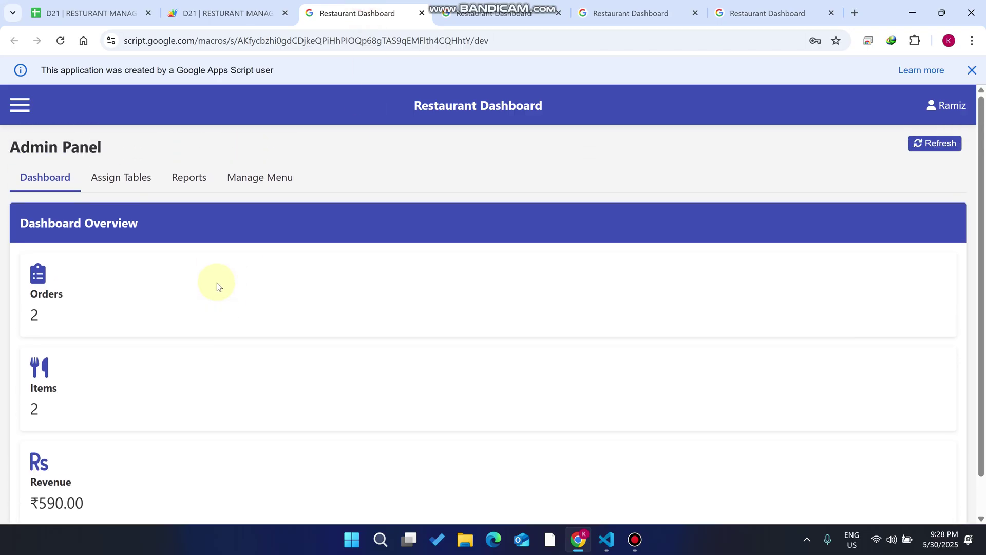
Step: Review My Tables in the Waiter Panel: T1 occupied with an order, T2 and T3 vacant
left_click(452, 16)
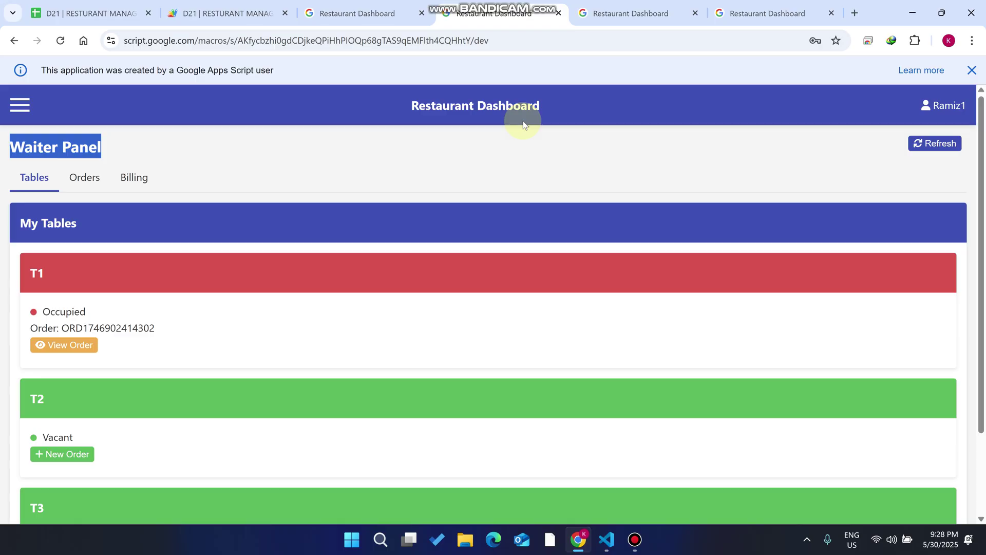
scroll(194, 243, "down", 3)
scroll(193, 242, "up", 3)
scroll(52, 257, "down", 1)
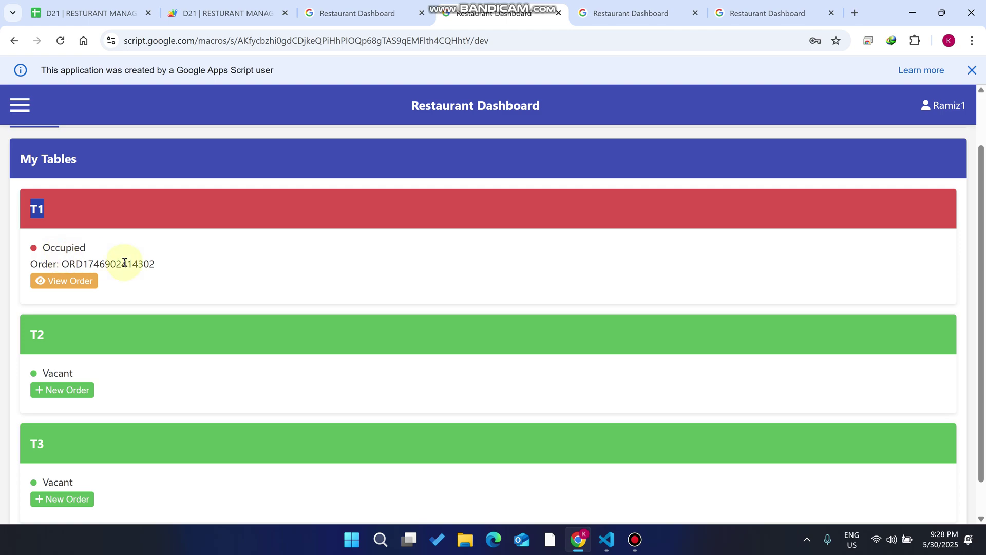
left_click_drag(160, 266, 62, 265)
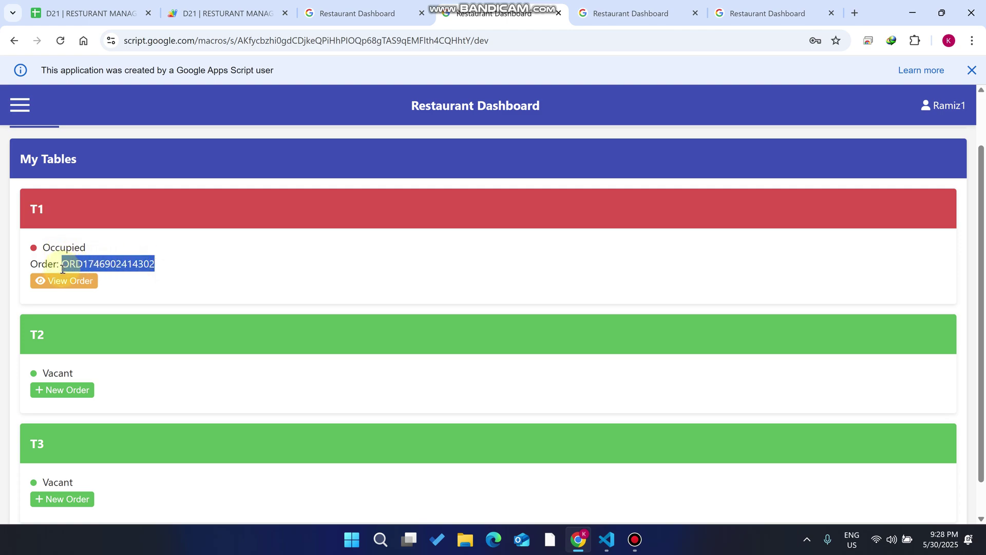
scroll(51, 282, "down", 1)
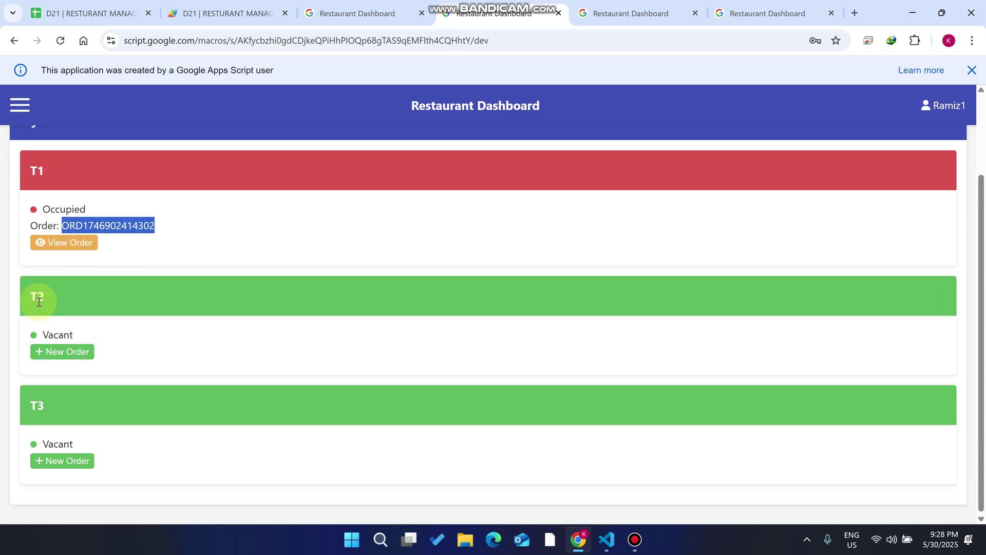
left_click_drag(51, 295, 22, 300)
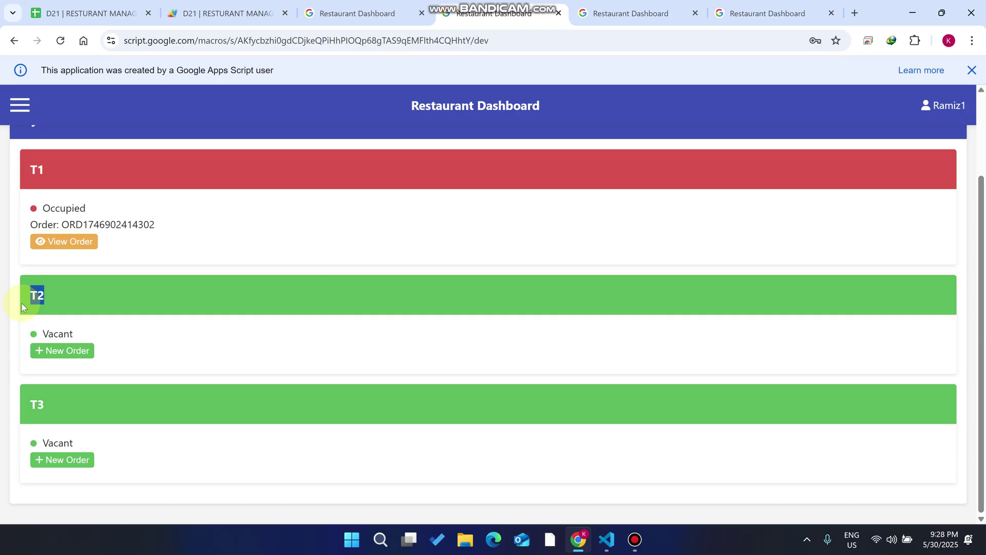
Step: Start a new order from the vacant T2 table card
left_click(61, 351)
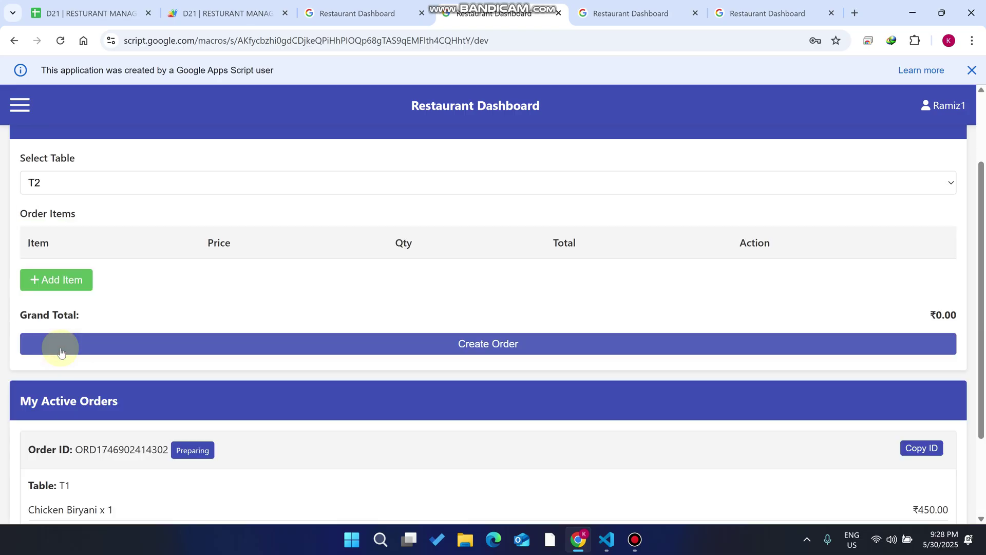
scroll(61, 353, "up", 2)
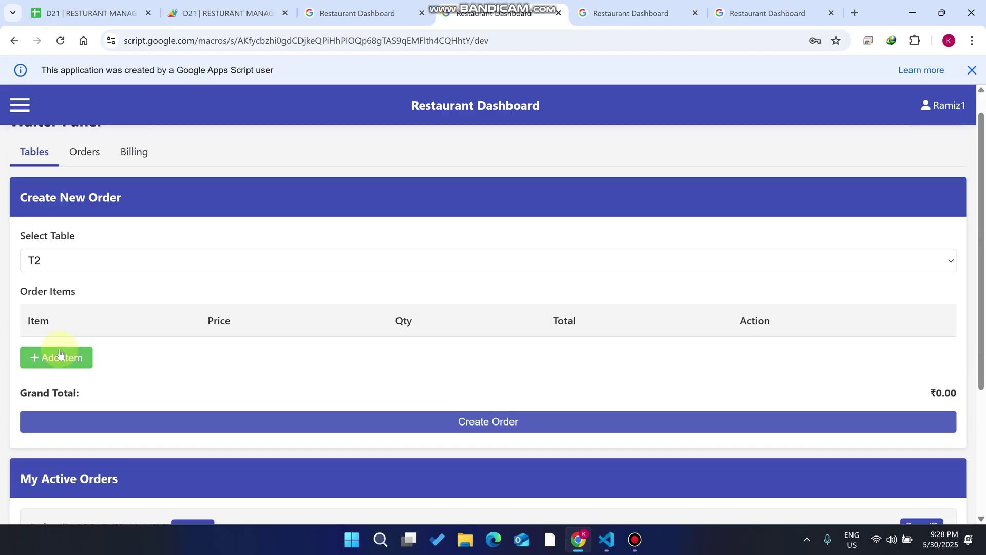
scroll(123, 240, "down", 1)
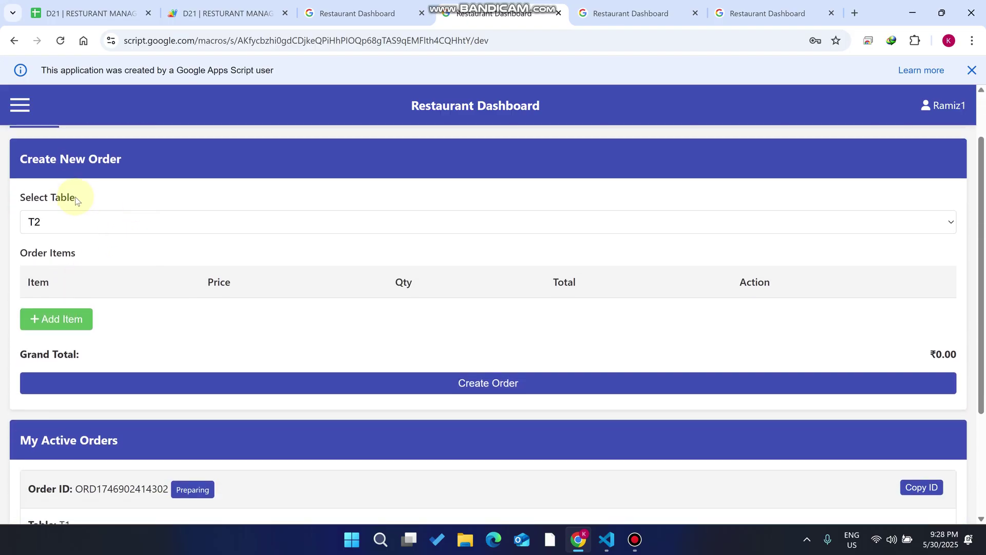
left_click_drag(122, 159, 14, 165)
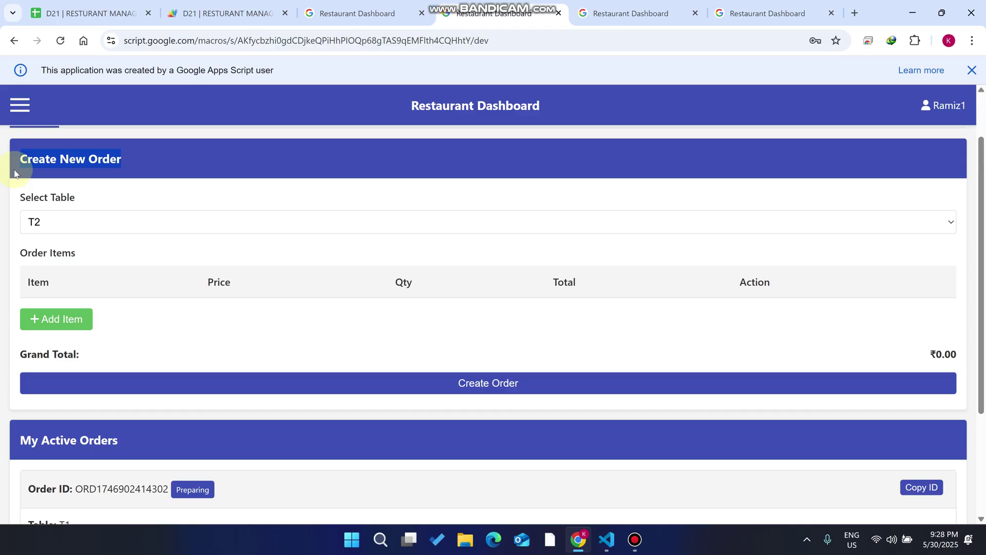
scroll(99, 214, "down", 1)
Step: Confirm the order's Select Table dropdown stays set to T2
left_click(75, 157)
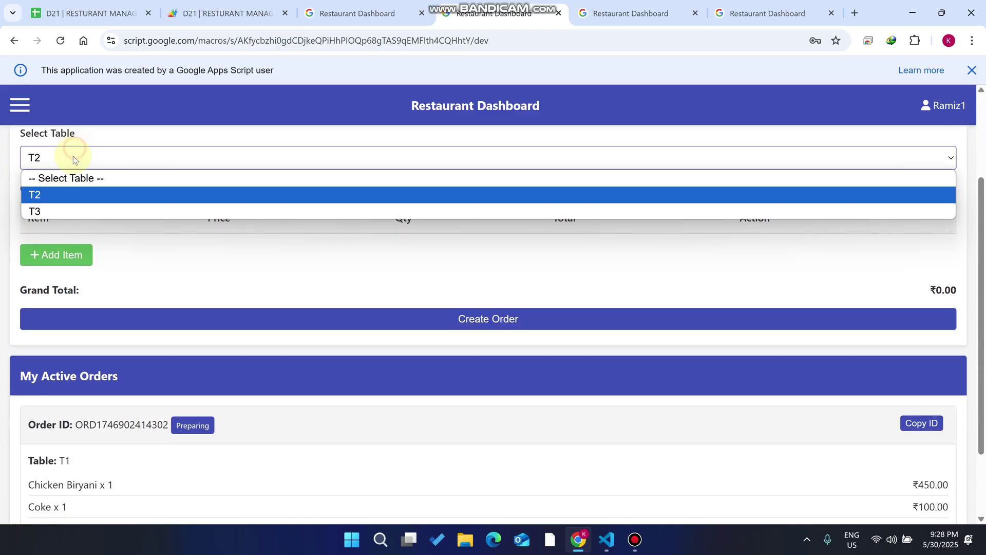
left_click(60, 194)
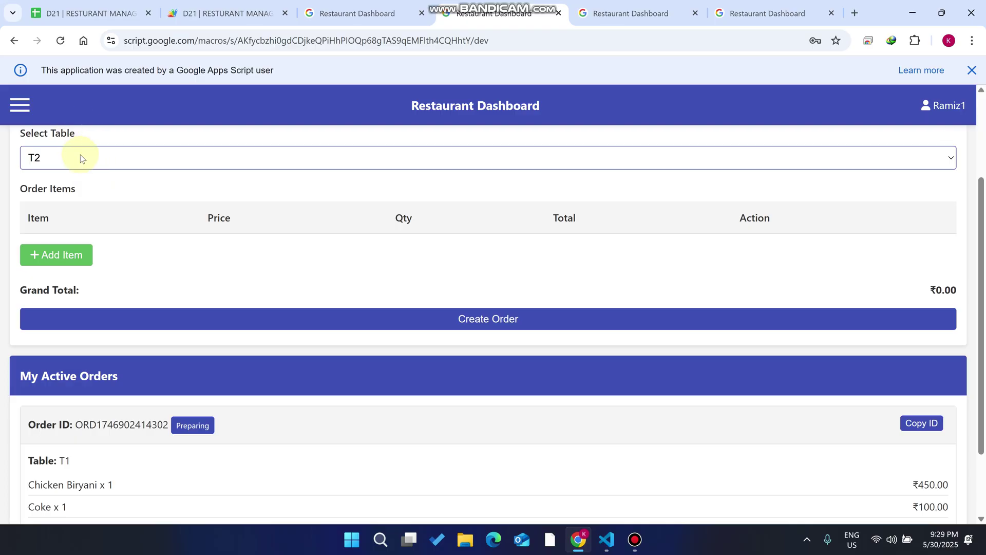
left_click(80, 154)
left_click(80, 194)
scroll(98, 221, "down", 2)
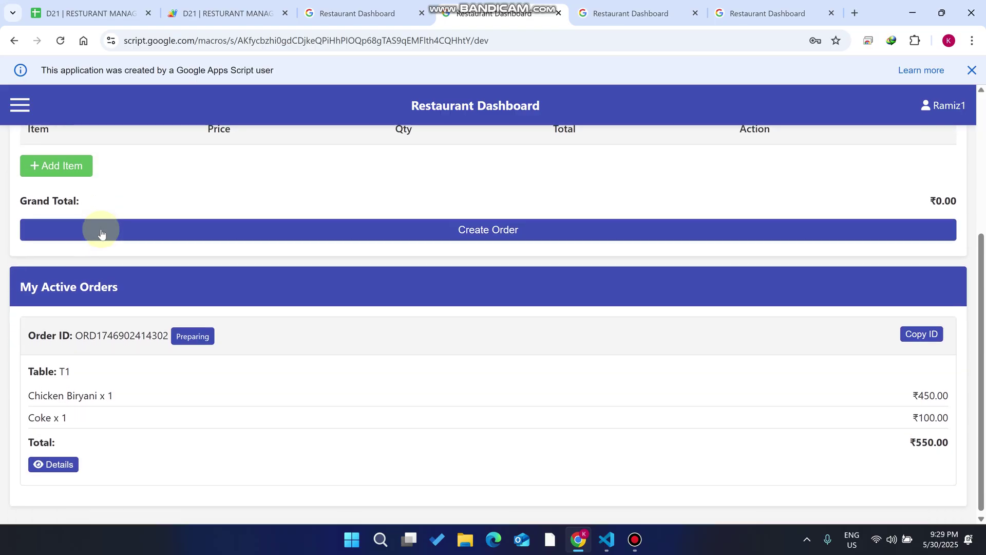
left_click_drag(118, 288, 24, 284)
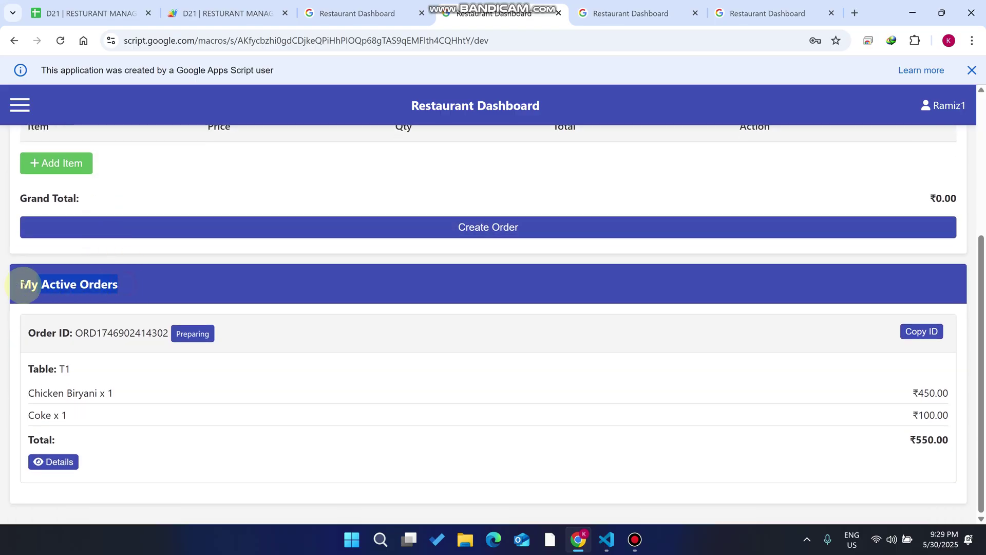
scroll(105, 407, "up", 3)
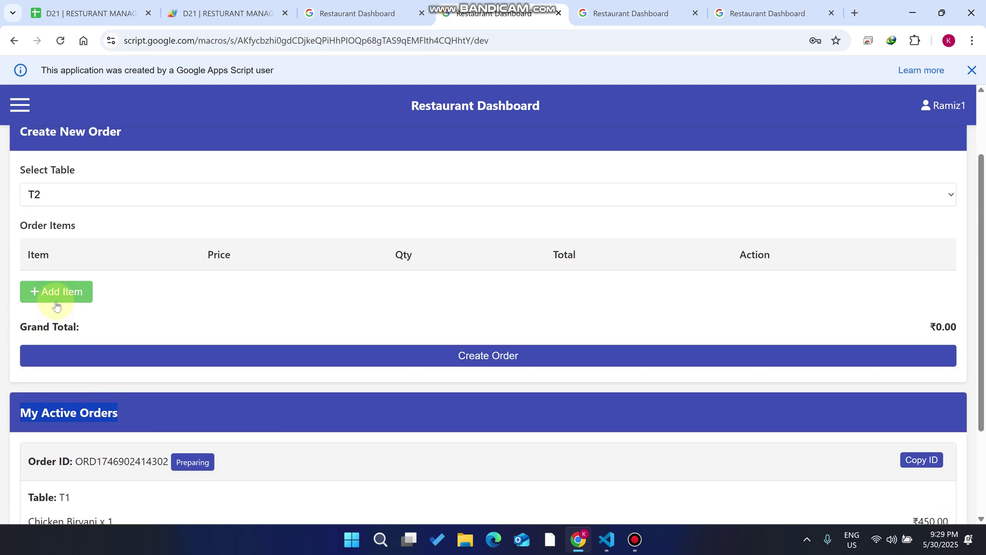
scroll(55, 294, "up", 2)
Step: Add one Coke from the Drink category to the T2 order
left_click(63, 351)
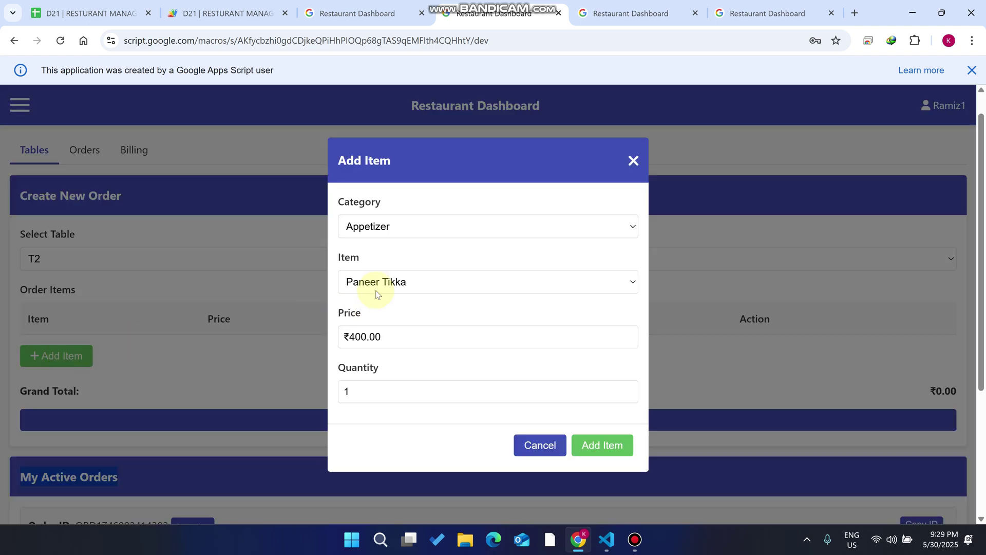
left_click(402, 228)
left_click(393, 278)
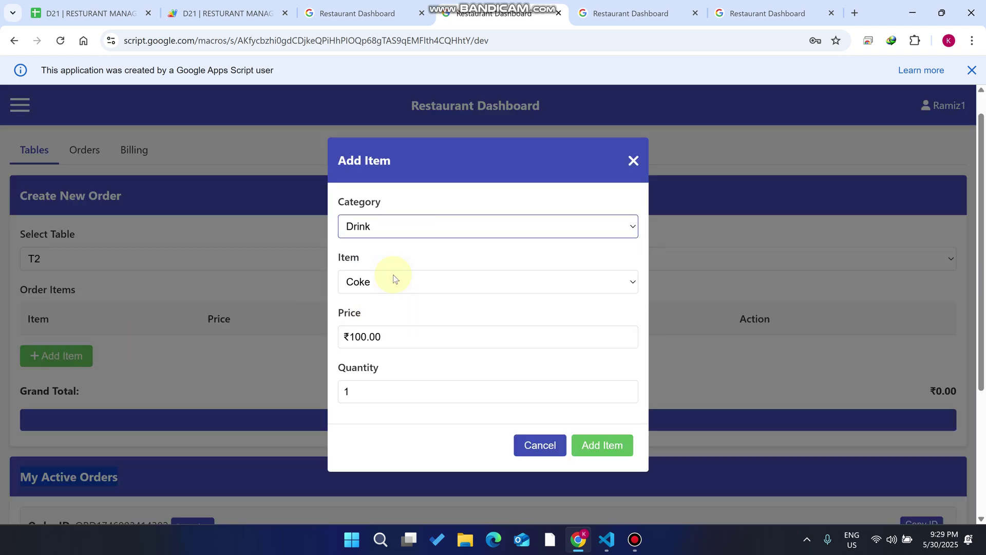
left_click(406, 284)
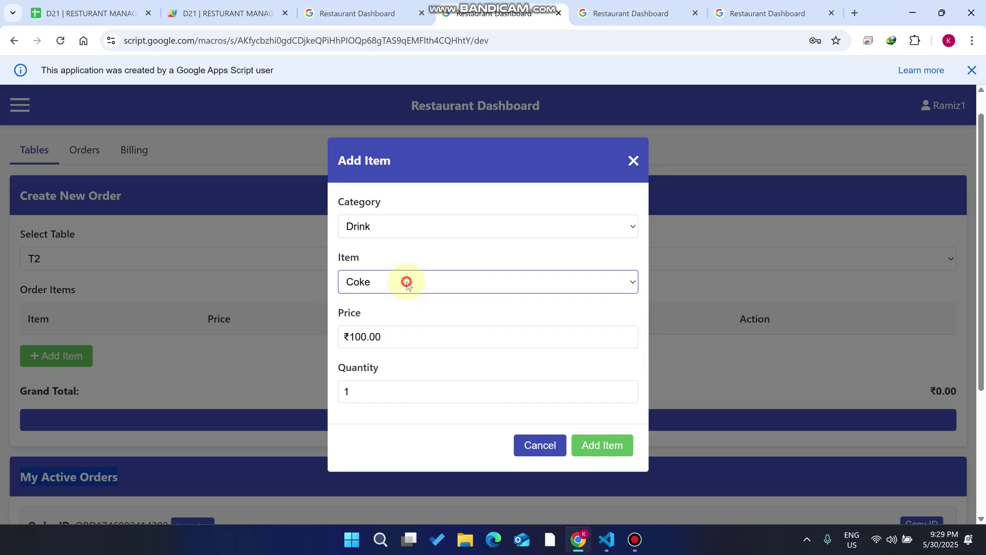
left_click(602, 445)
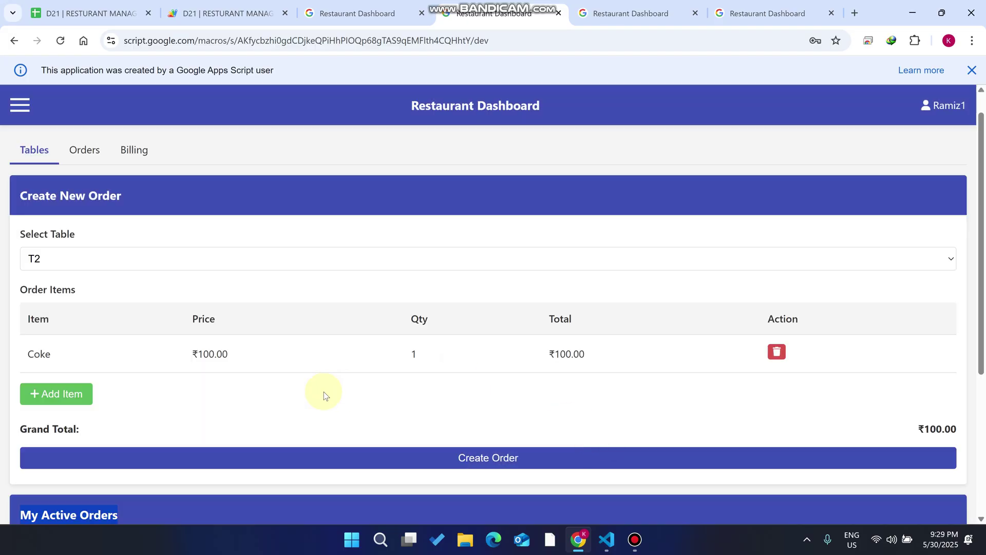
Step: Add two Chicken Biryani from the Main category, bringing the total to ₹1000.00
left_click(80, 392)
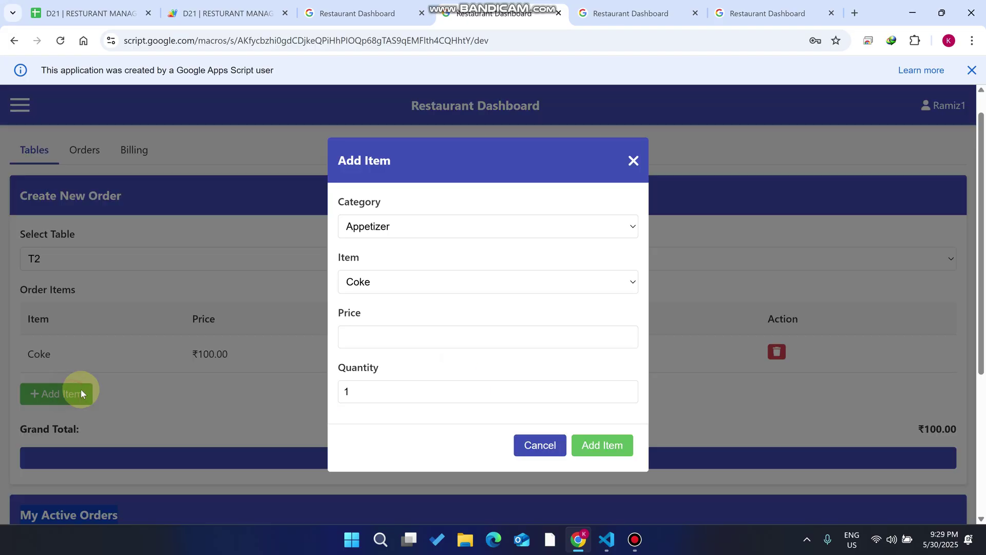
left_click(391, 284)
left_click(395, 228)
left_click(389, 262)
left_click(396, 282)
left_click(402, 286)
left_click_drag(352, 392, 318, 396)
type("2")
left_click(594, 445)
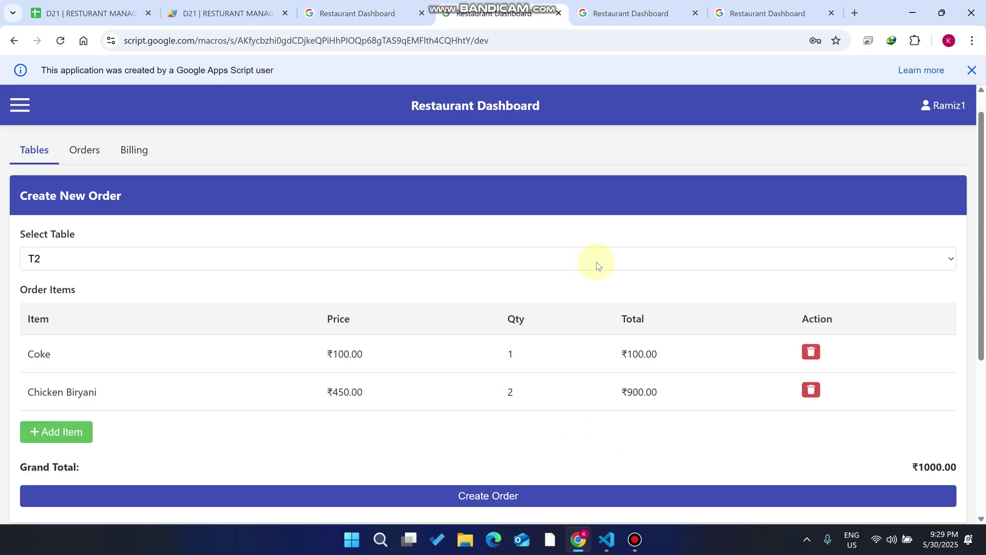
Step: Create the T2 order and scroll down to My Active Orders
scroll(247, 323, "down", 2)
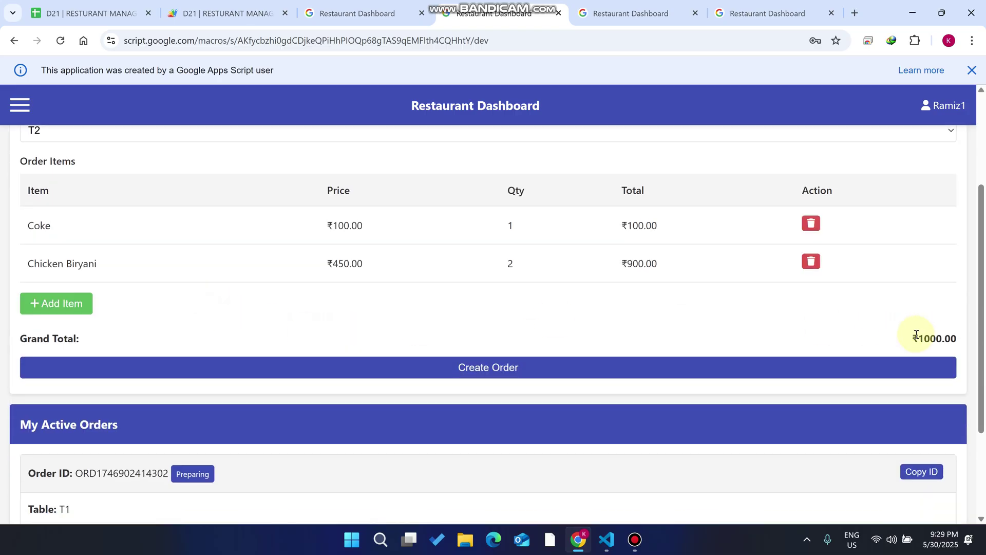
left_click(536, 368)
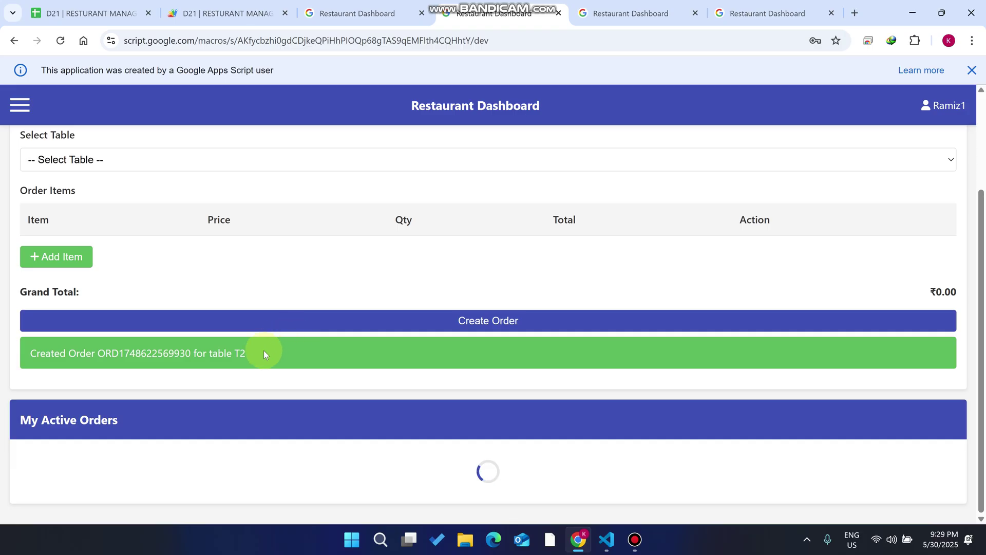
scroll(277, 344, "down", 5)
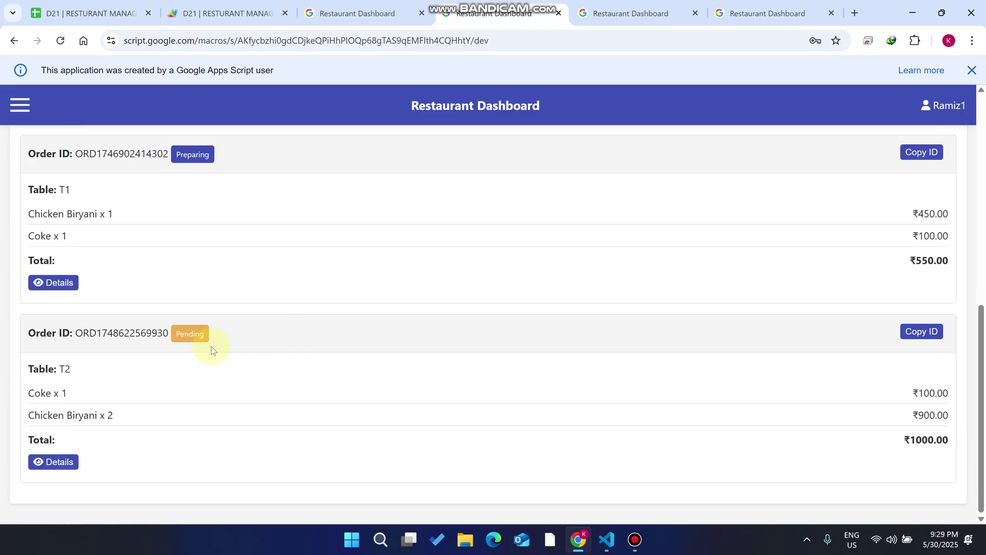
scroll(211, 344, "up", 2)
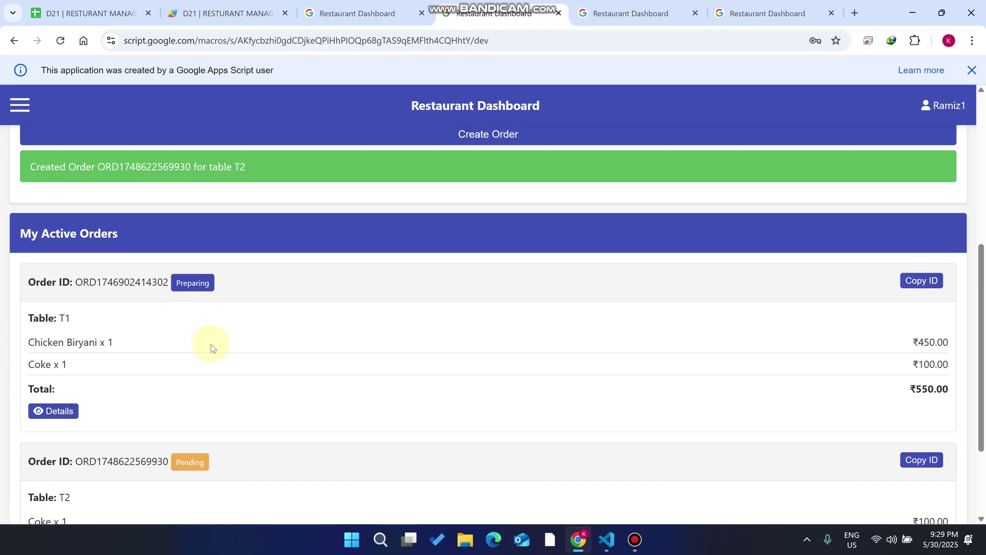
scroll(216, 345, "down", 2)
scroll(221, 346, "down", 1)
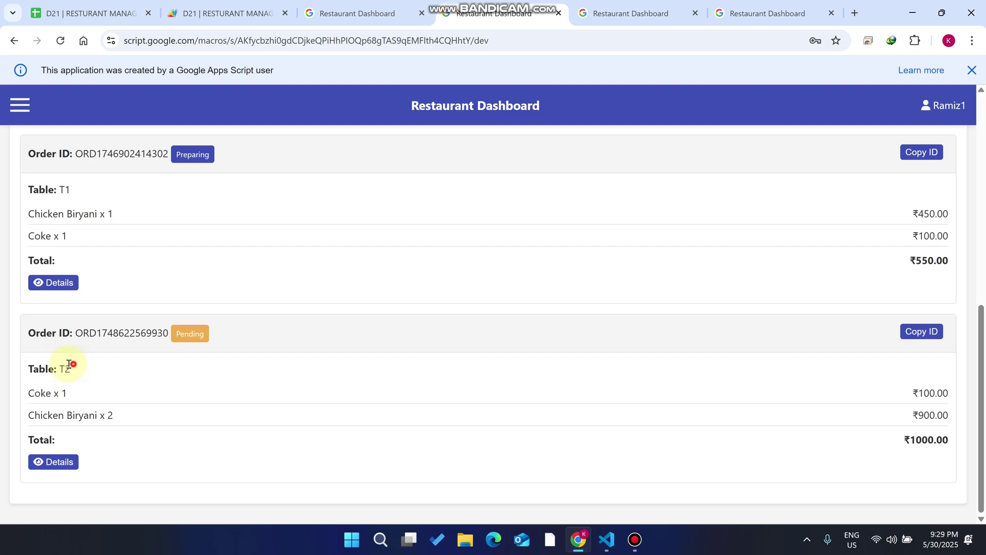
Step: Highlight the new T2 order's ID and its Pending status
left_click_drag(74, 368, 15, 368)
left_click_drag(167, 333, 75, 332)
left_click_drag(203, 334, 171, 336)
key("ctrl+Page_Up")
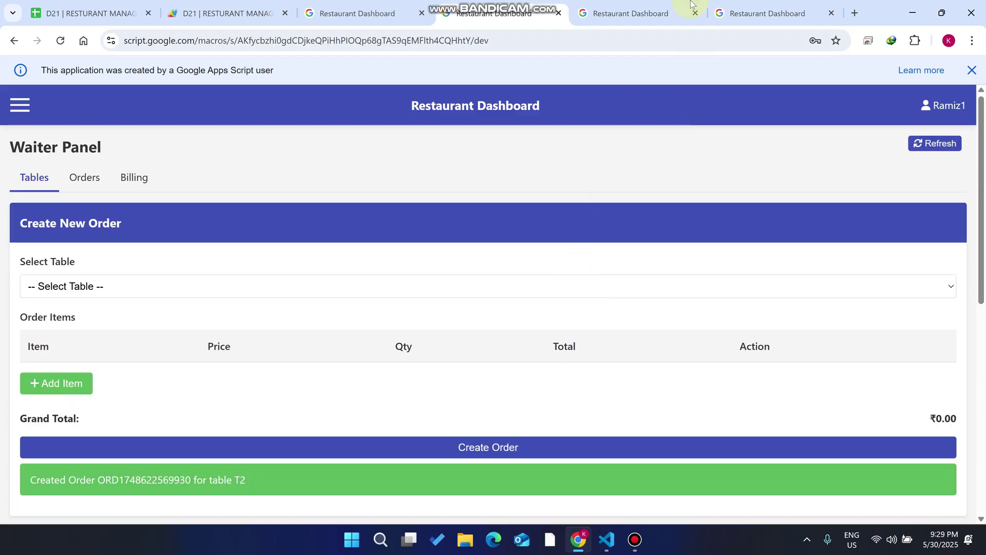
Step: Refresh the Kitchen Panel to show the pending T2 order with Coke ×1 and Chicken Biryani ×2
left_click(635, 6)
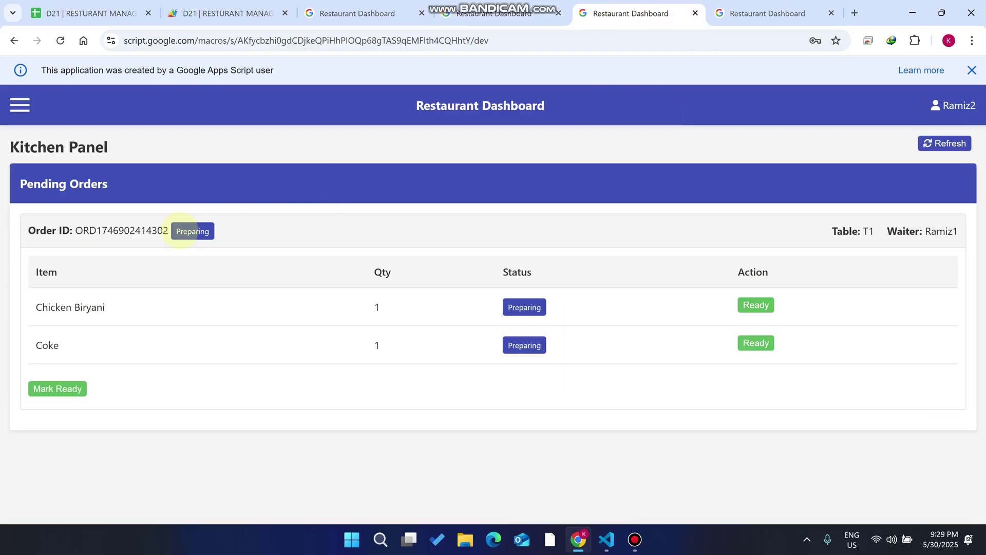
left_click(949, 145)
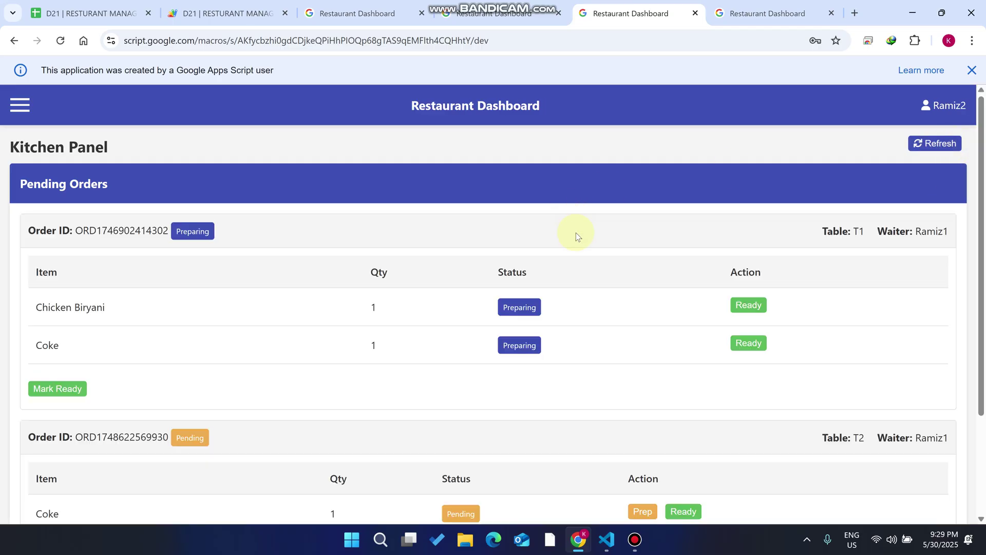
scroll(575, 233, "down", 3)
scroll(575, 233, "up", 3)
scroll(145, 234, "down", 3)
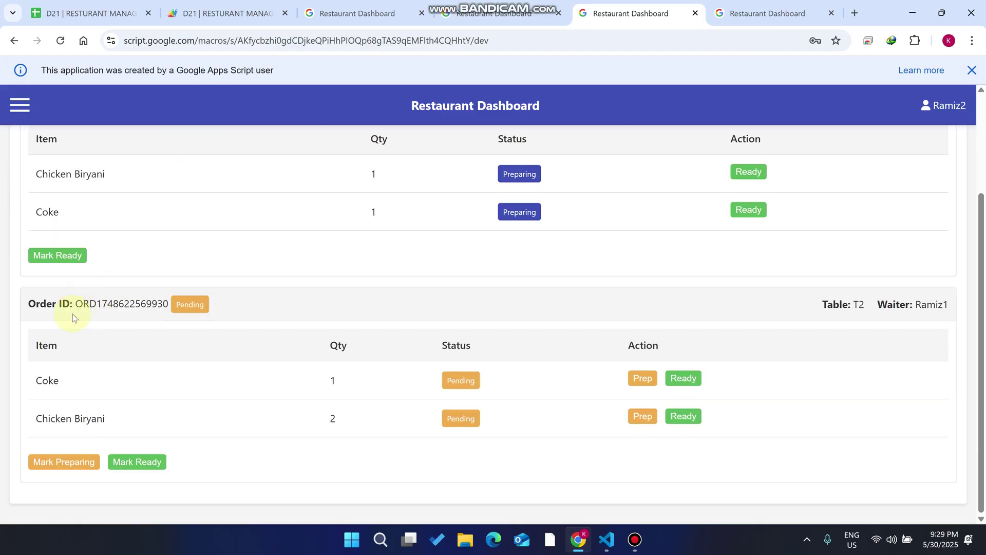
left_click_drag(168, 307, 75, 304)
left_click_drag(873, 303, 948, 304)
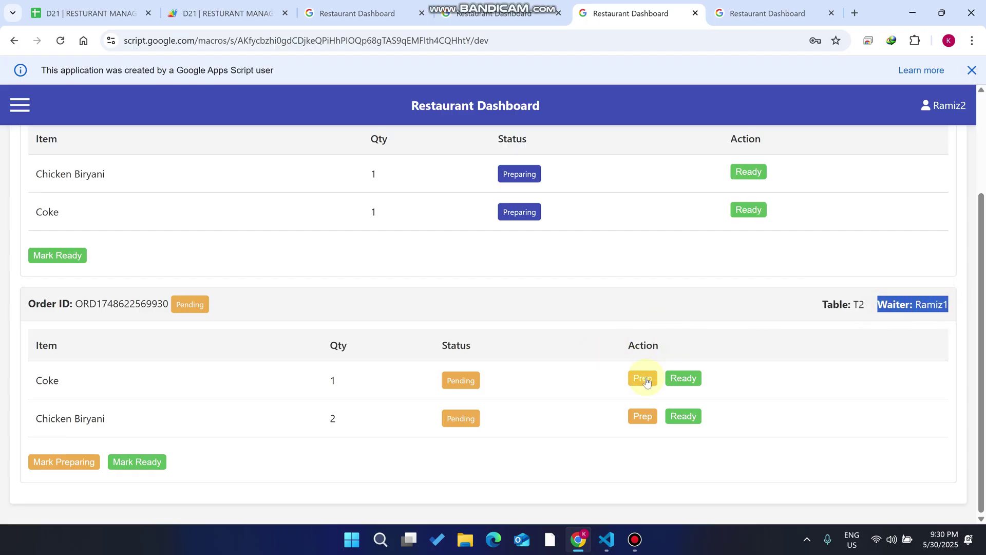
Step: Start preparing the T2 Chicken Biryani, then mark the whole T2 order Ready for Handover
left_click(642, 419)
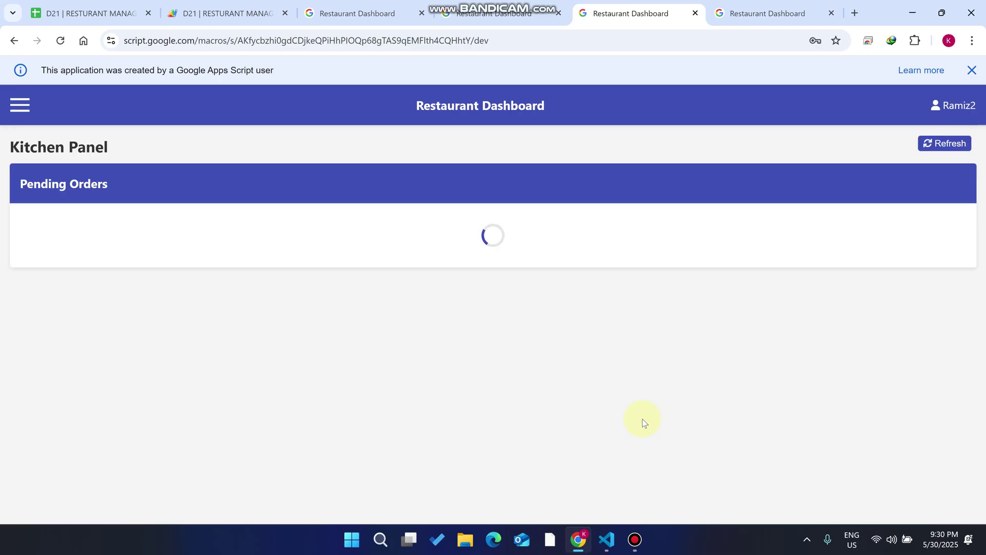
scroll(637, 321, "down", 3)
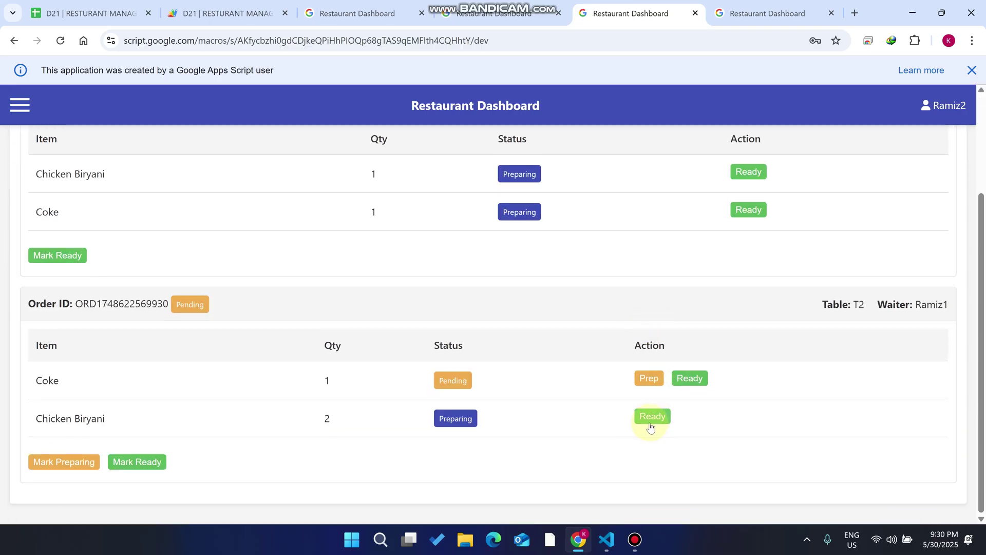
left_click_drag(476, 417, 430, 416)
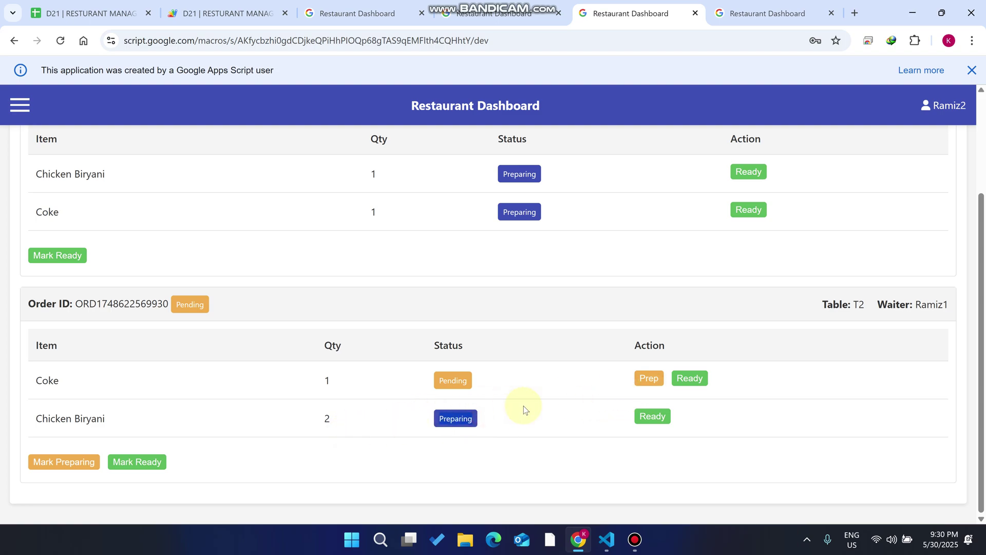
left_click(139, 464)
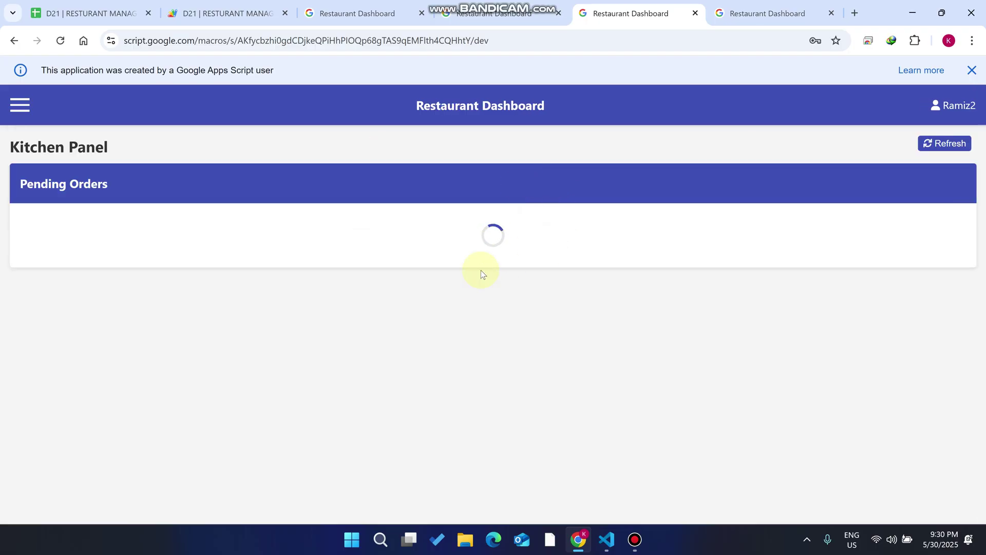
scroll(544, 260, "down", 1)
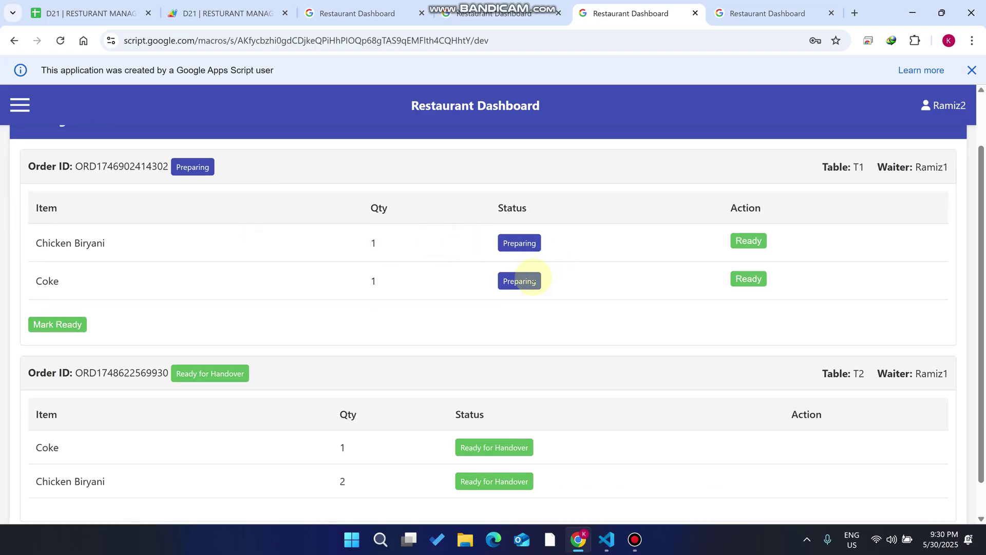
scroll(530, 386, "down", 1)
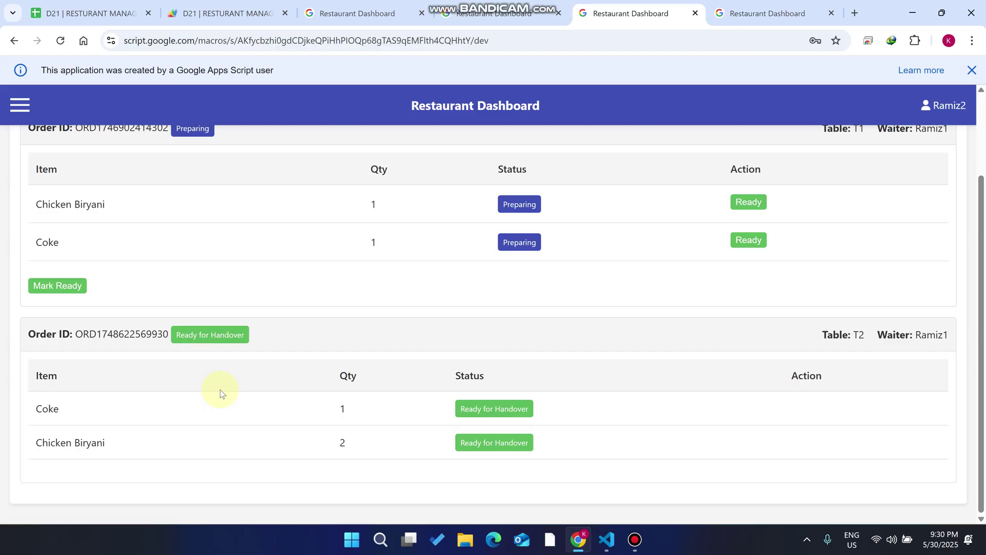
Step: Refresh the Waiter Panel orders so T2 shows Ready for Handover and T1 still Preparing
left_click(491, 13)
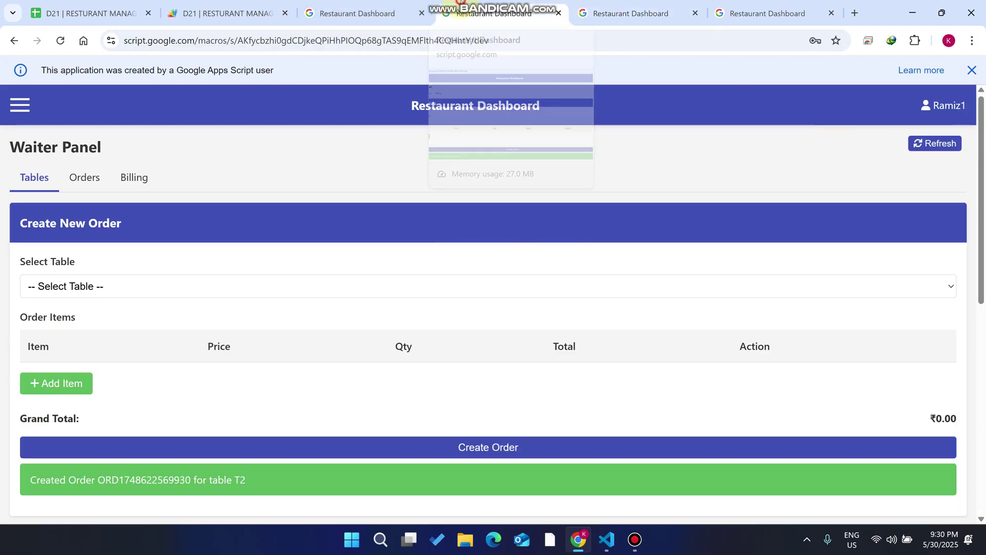
left_click(947, 144)
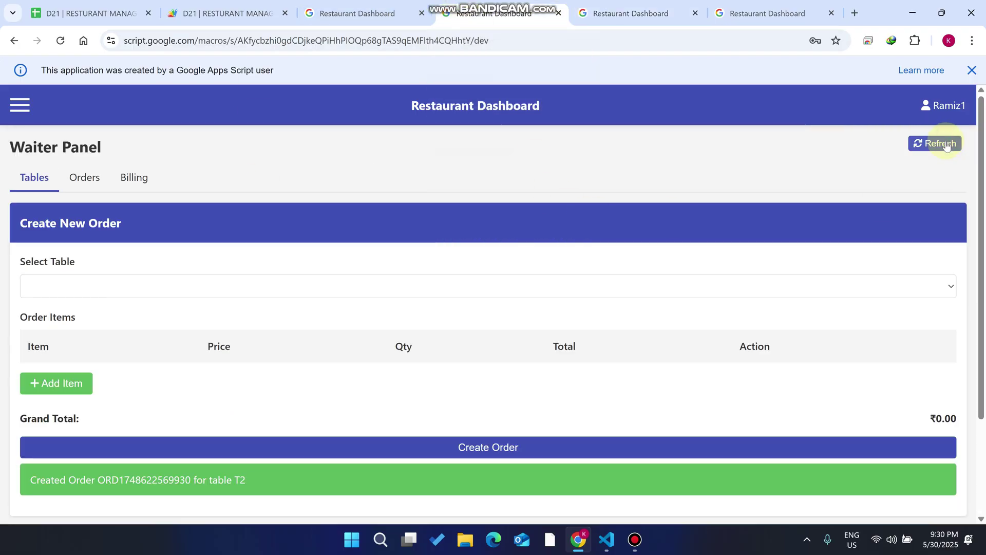
scroll(824, 230, "down", 2)
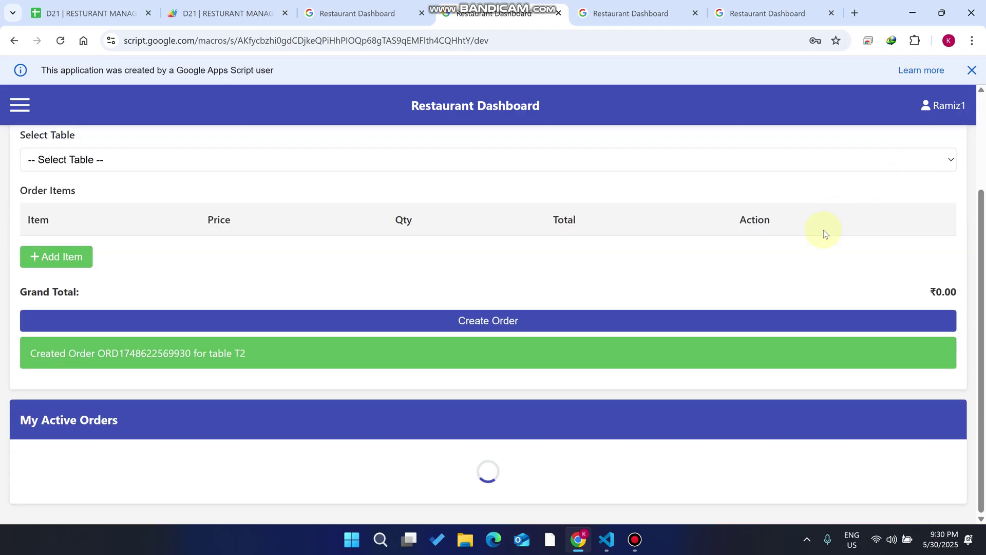
scroll(824, 232, "down", 5)
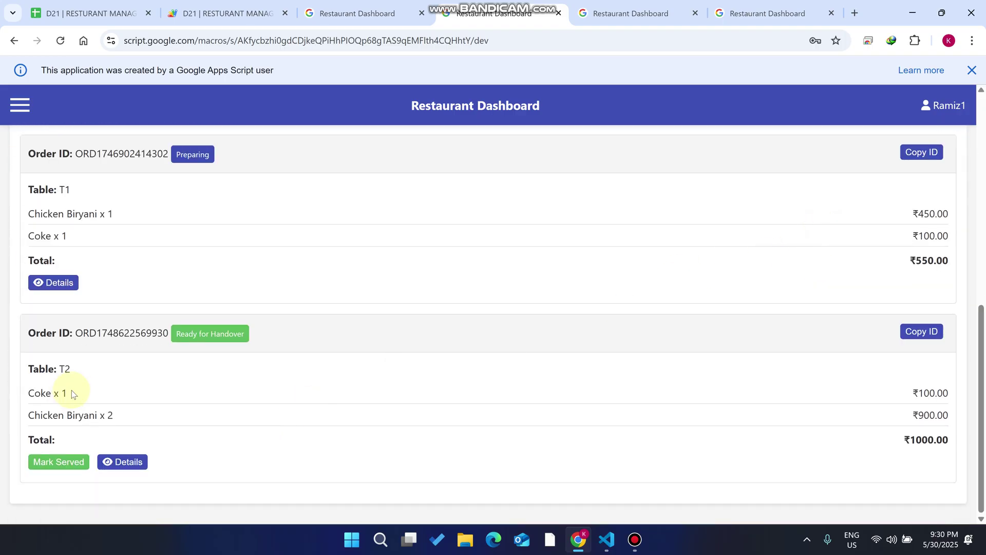
left_click_drag(73, 371, 15, 368)
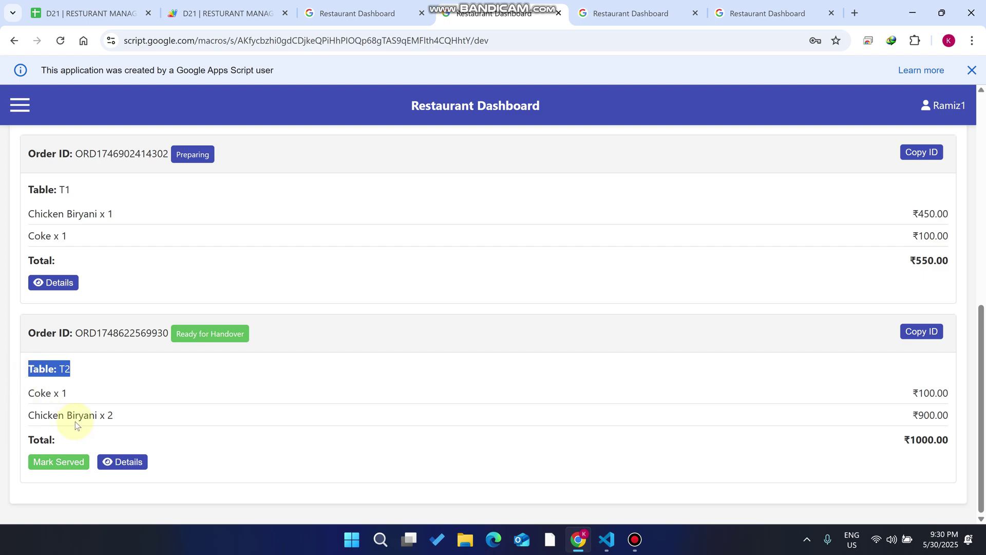
left_click_drag(247, 334, 175, 337)
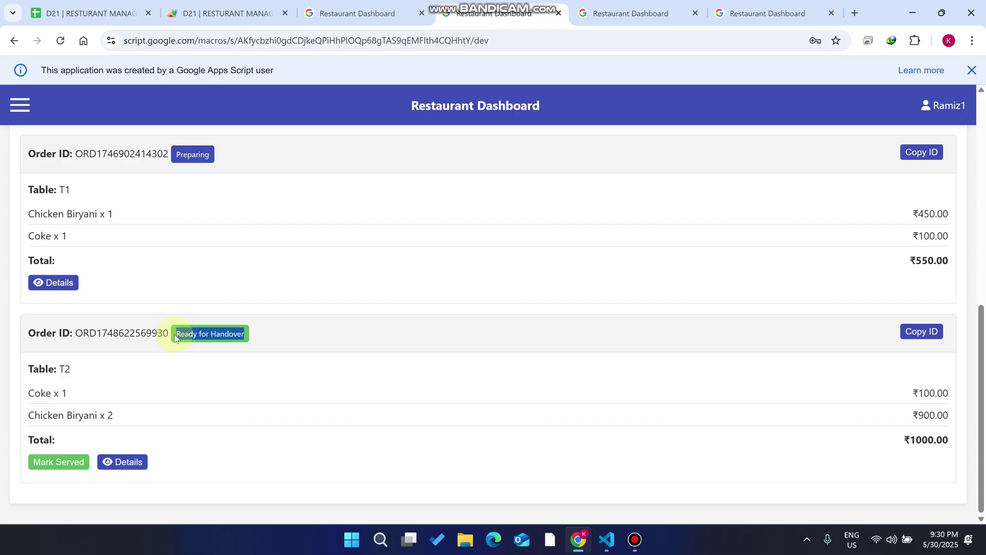
Step: Review the T2 order's details, then mark it Served and acknowledge the confirmation
left_click(116, 462)
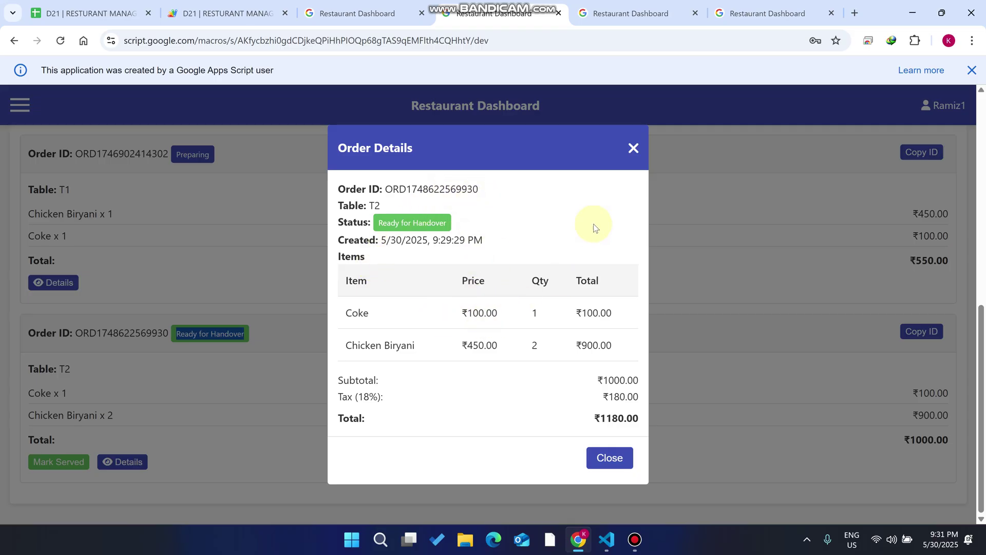
left_click(632, 149)
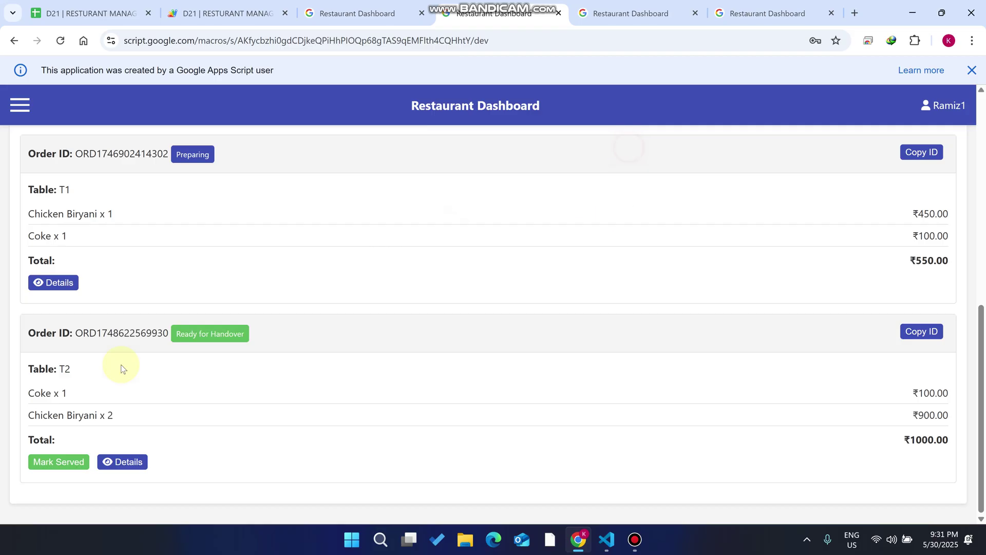
left_click(63, 466)
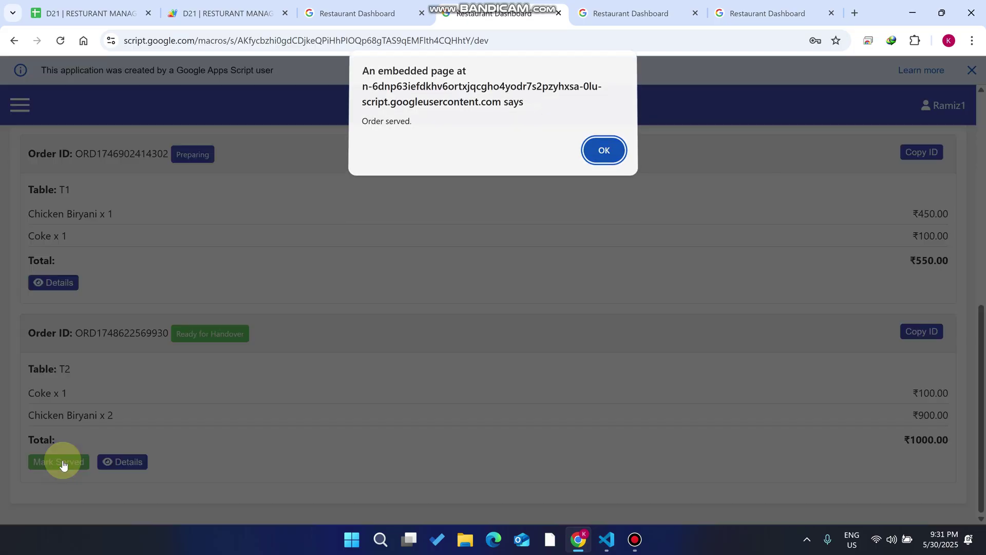
left_click(602, 152)
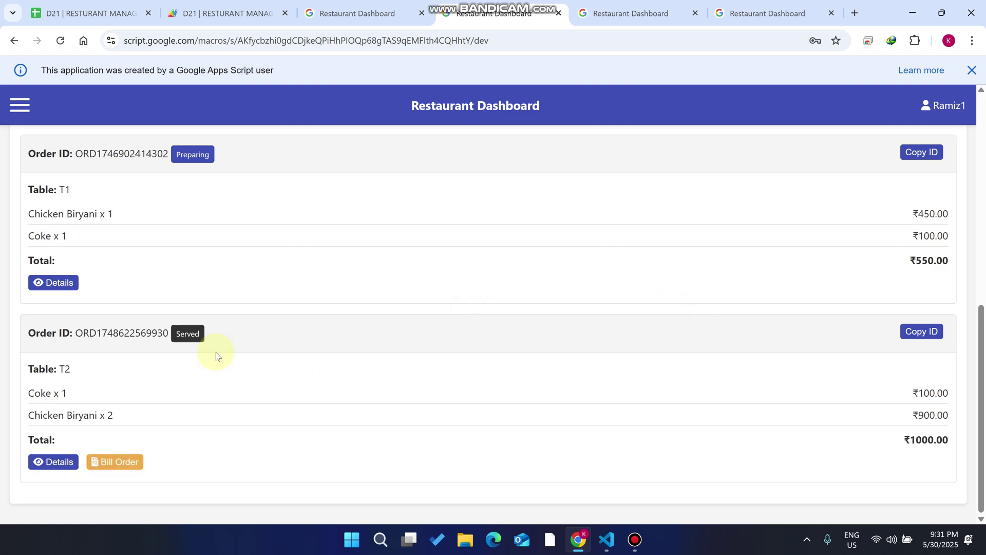
left_click_drag(211, 350, 158, 333)
Step: Open billing for the served T2 order and try choosing it in the Select Served Order dropdown
left_click(106, 466)
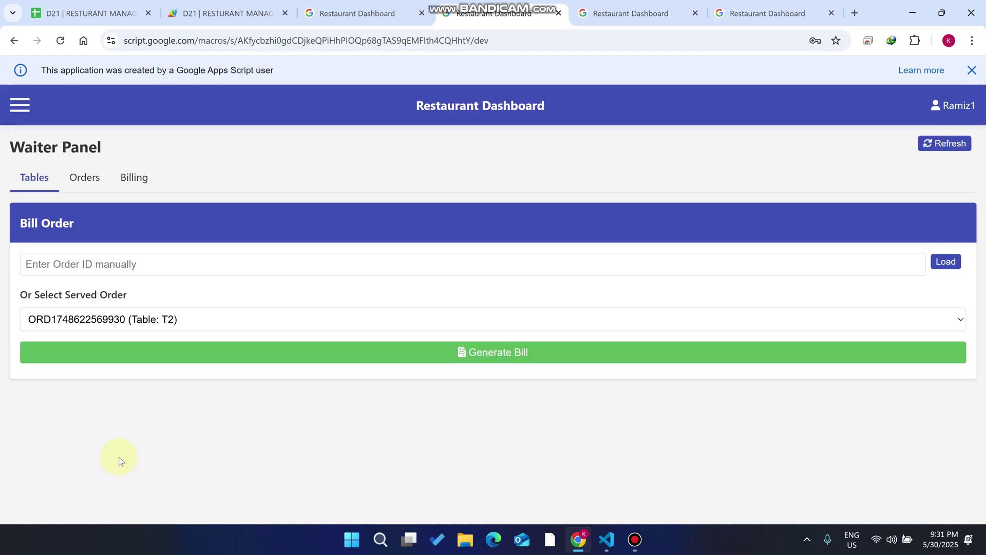
left_click(180, 324)
left_click(169, 358)
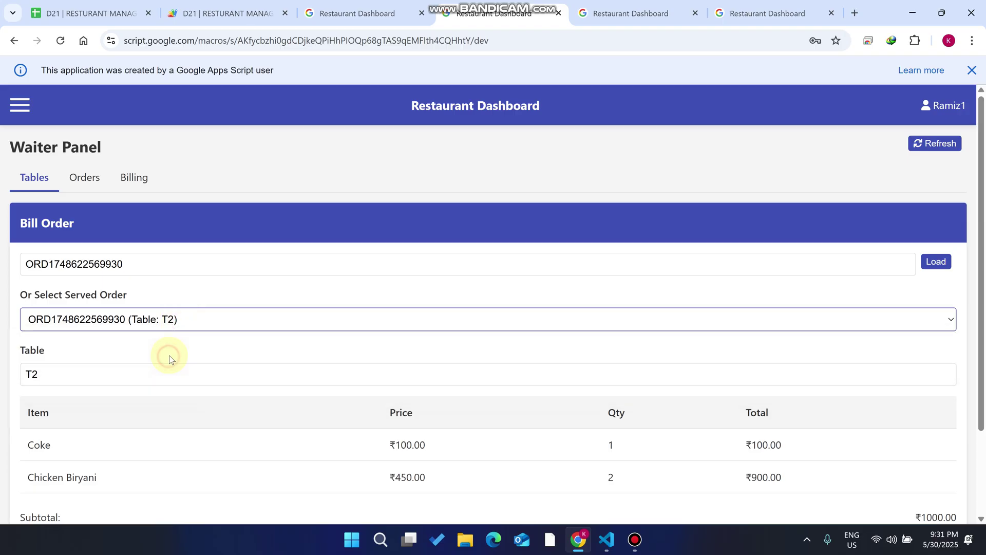
scroll(173, 353, "down", 3)
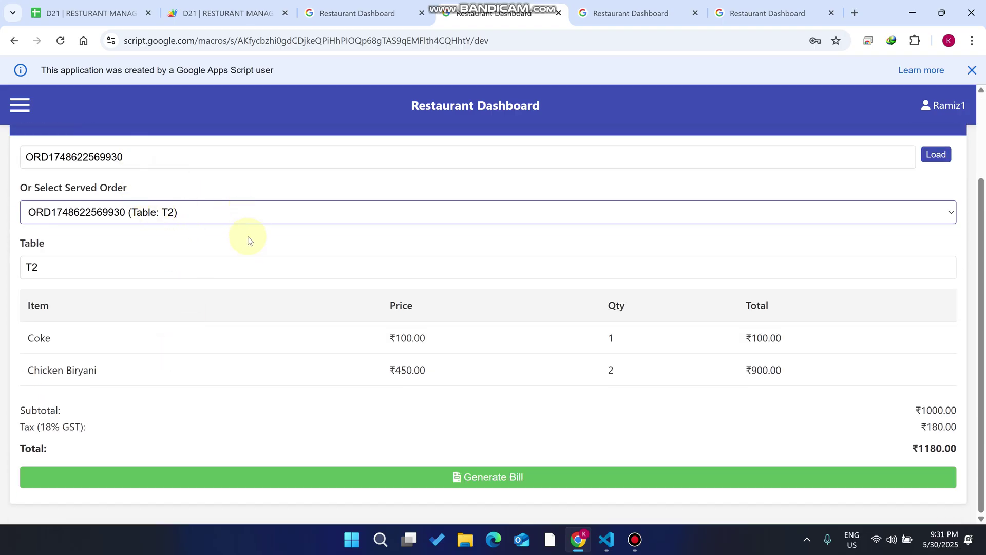
scroll(251, 239, "up", 3)
Step: Copy the T2 order ID from the waiter's orders and enter it manually to load its bill
left_click(88, 174)
scroll(224, 240, "down", 2)
scroll(224, 239, "down", 10)
left_click(930, 331)
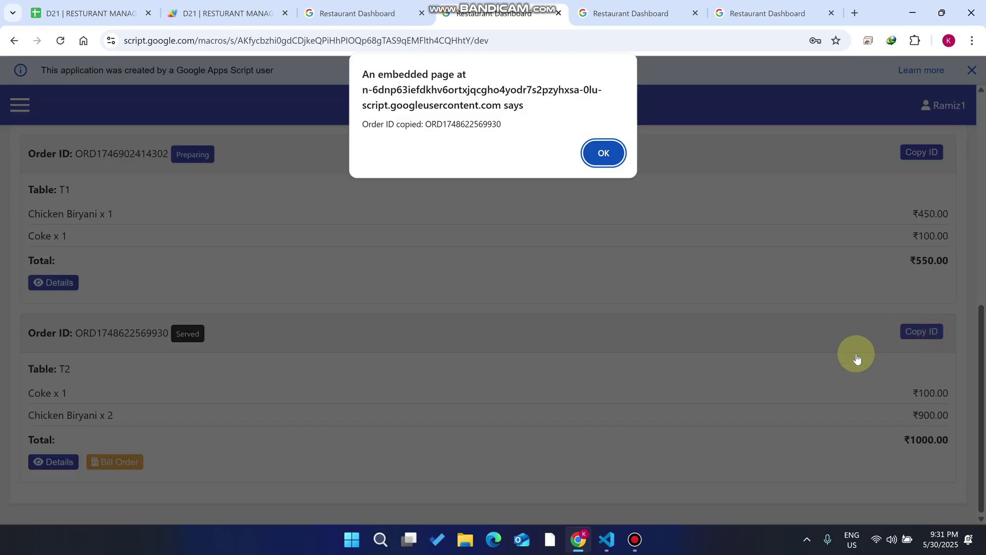
left_click(604, 153)
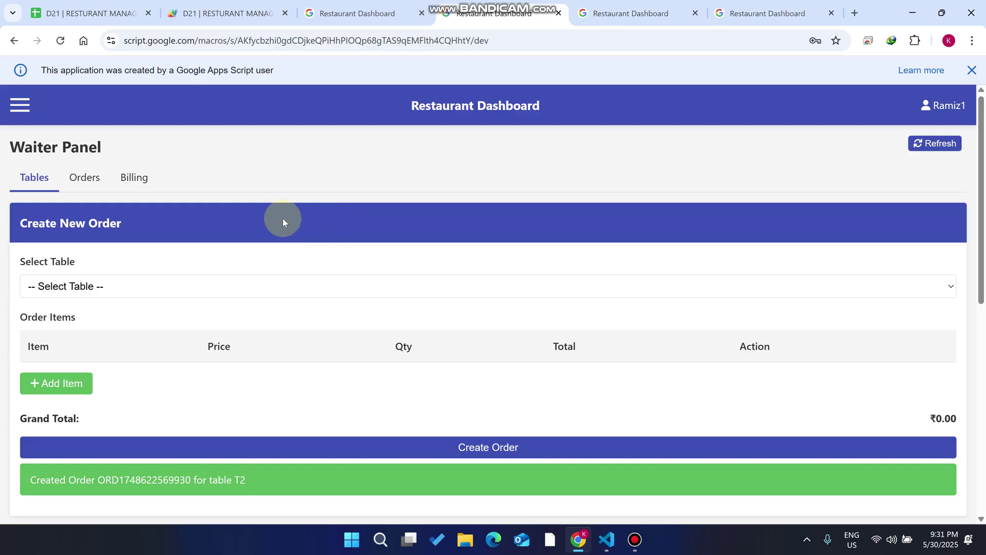
left_click(143, 186)
scroll(392, 279, "down", 2)
left_click(166, 153)
key("ctrl+v")
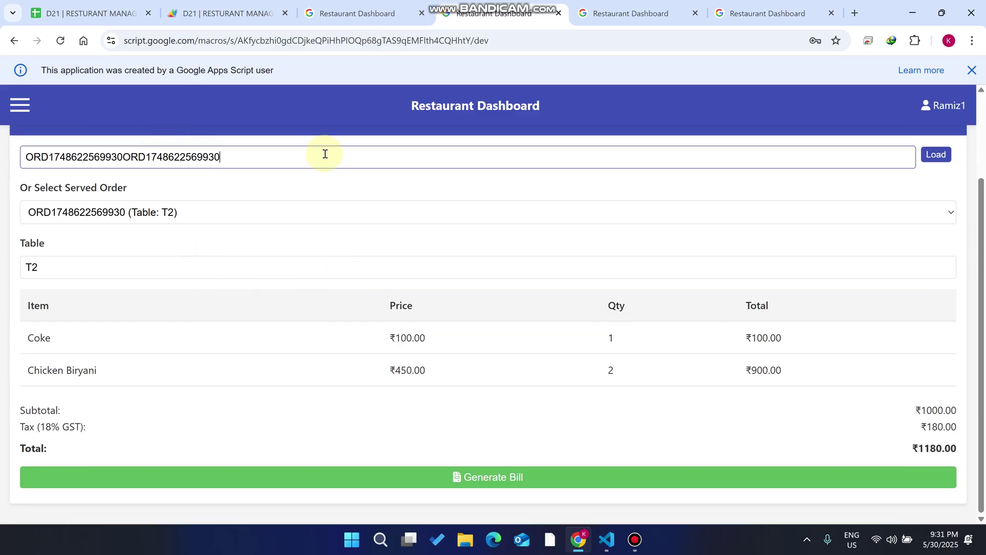
key("ctrl+a")
key("ctrl+v")
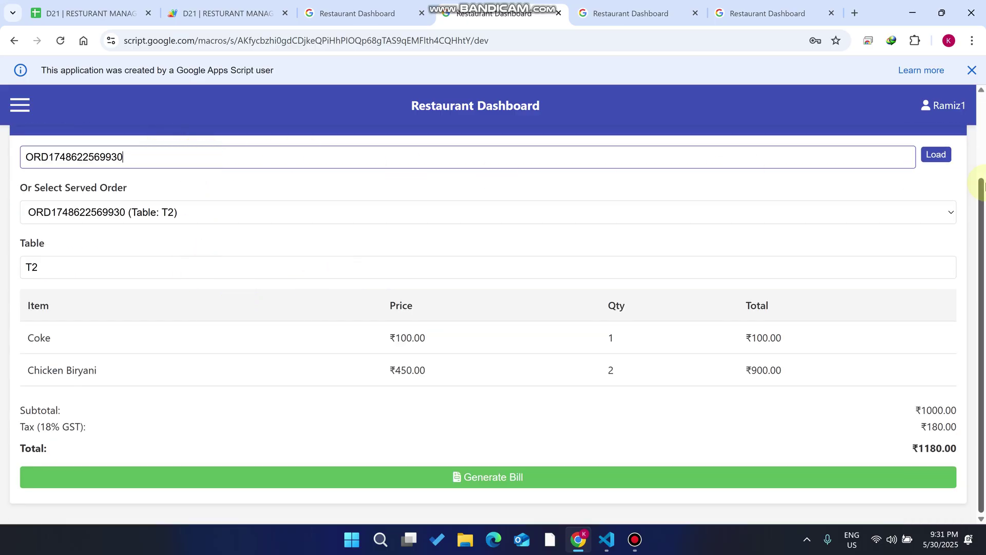
left_click(934, 159)
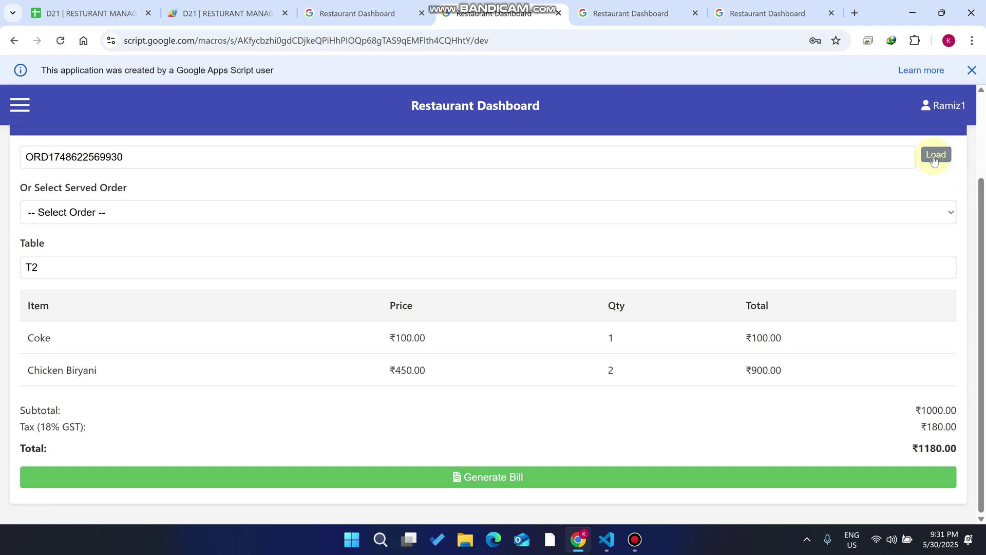
left_click(126, 227)
left_click(139, 249)
left_click(140, 272)
left_click(517, 482)
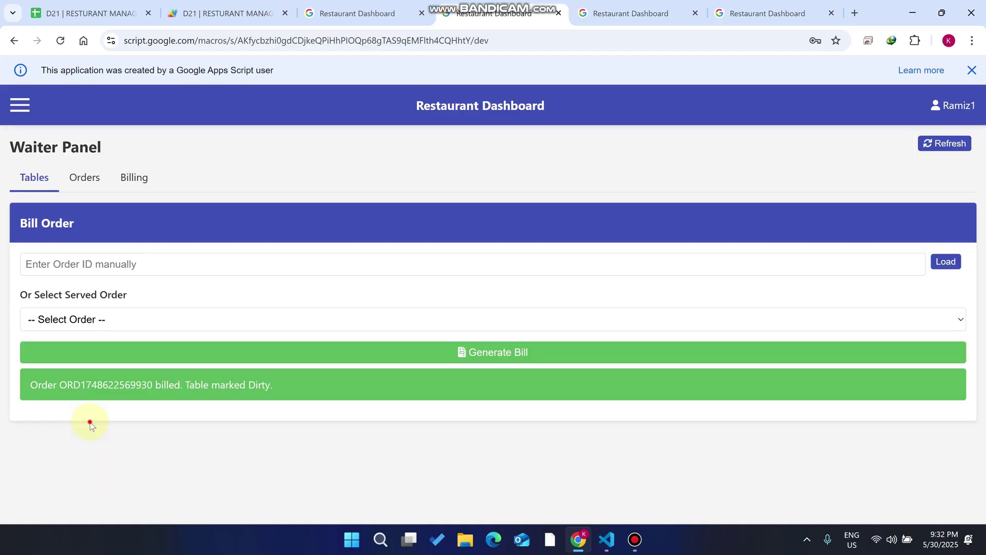
left_click_drag(96, 421, 63, 425)
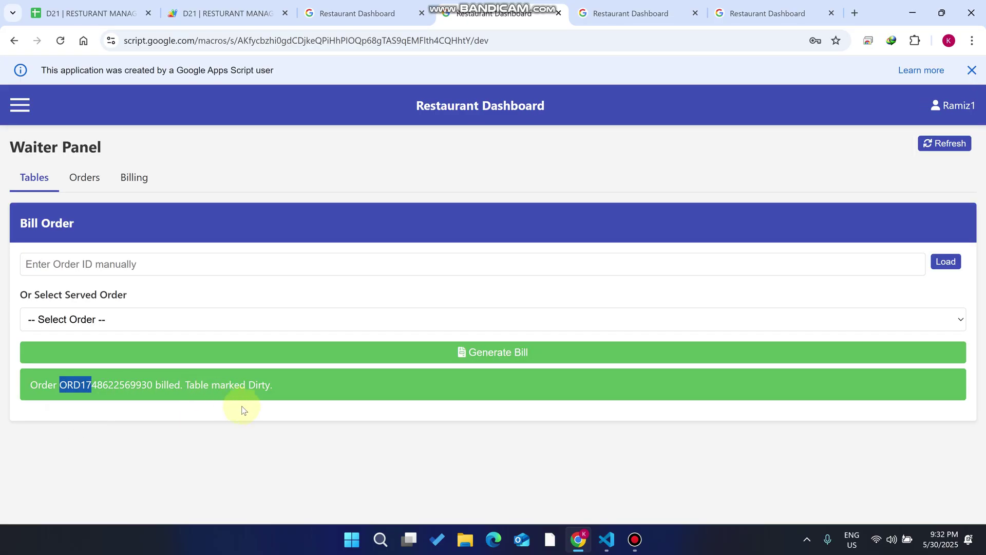
left_click_drag(276, 385, 186, 393)
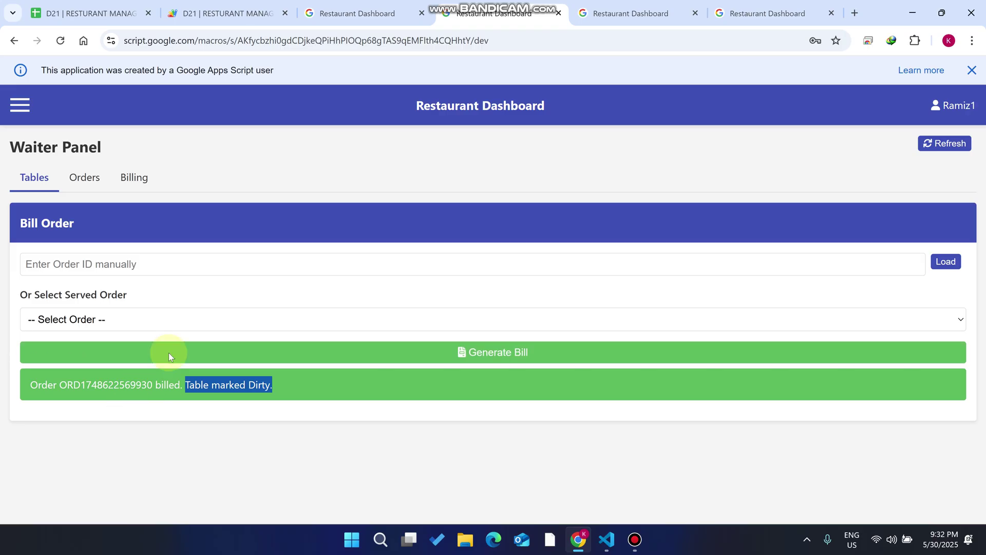
Step: Show the Waiter Panel's table list and confirm T2 reads Dirty
left_click(33, 178)
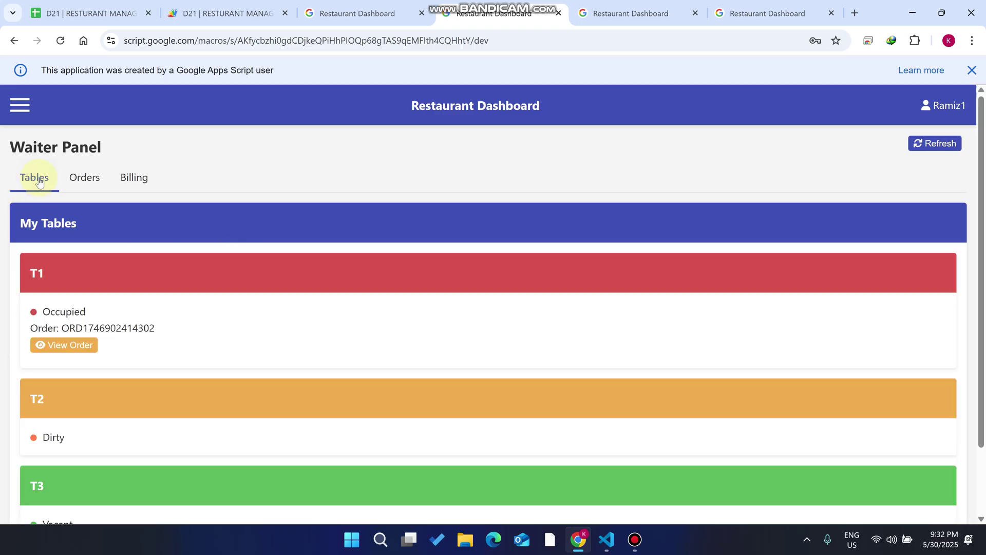
scroll(135, 211, "down", 2)
left_click_drag(67, 348, 20, 318)
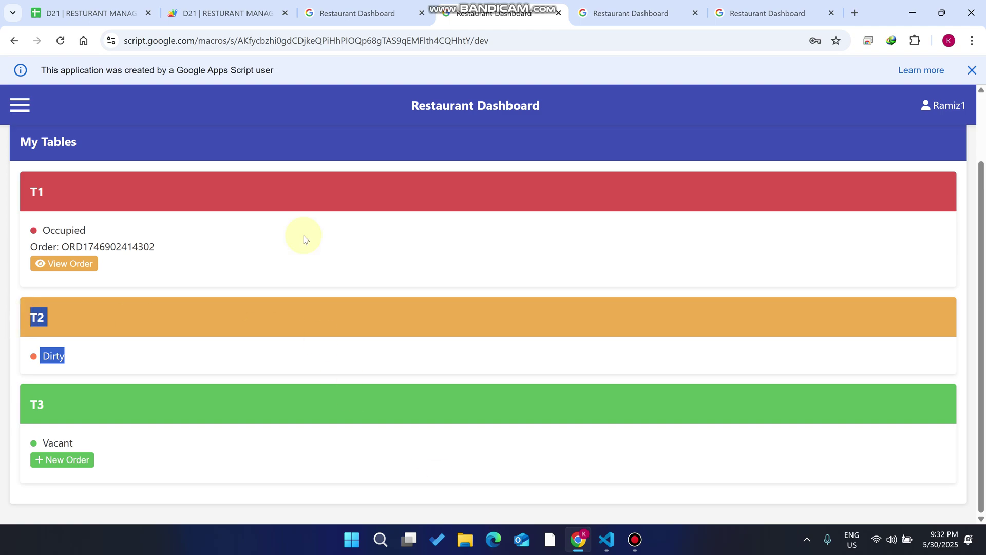
Step: In the Cleaner Panel, refresh the dirty tables, choose T2 and mark it clean
left_click(763, 11)
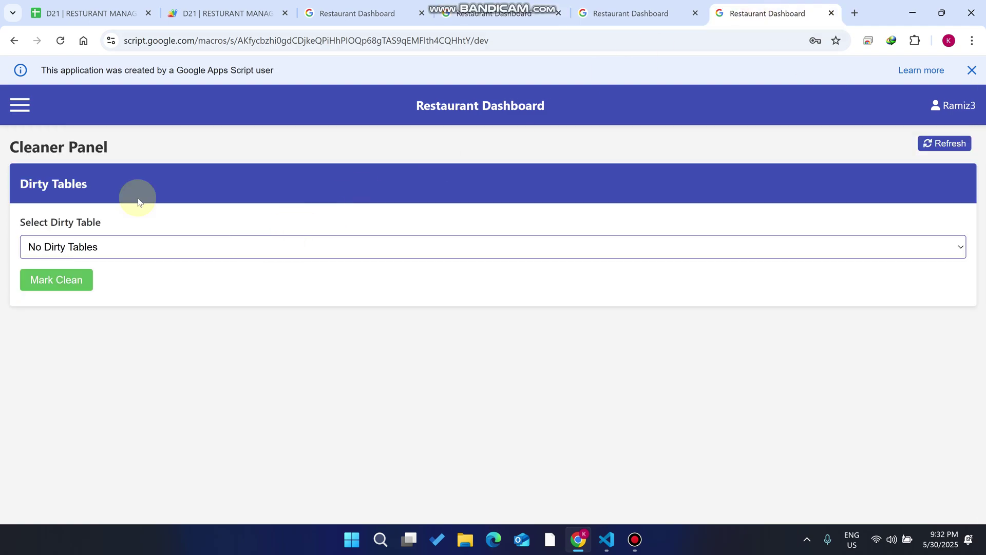
left_click(953, 146)
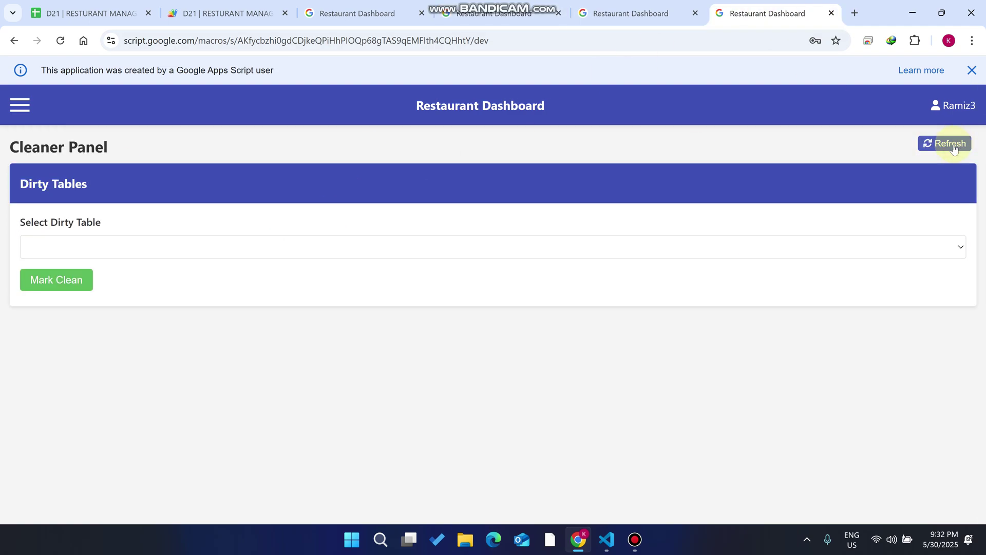
left_click(879, 250)
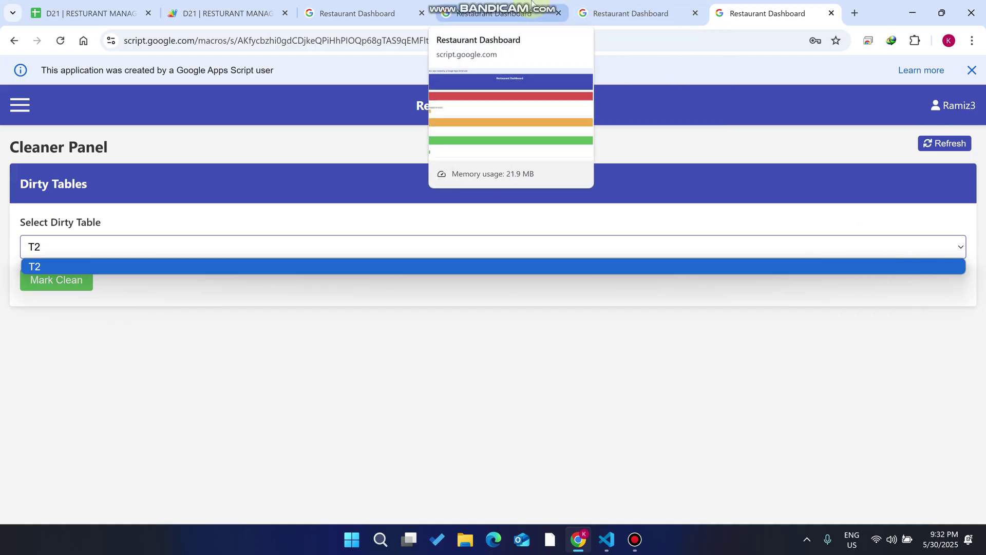
key("Escape")
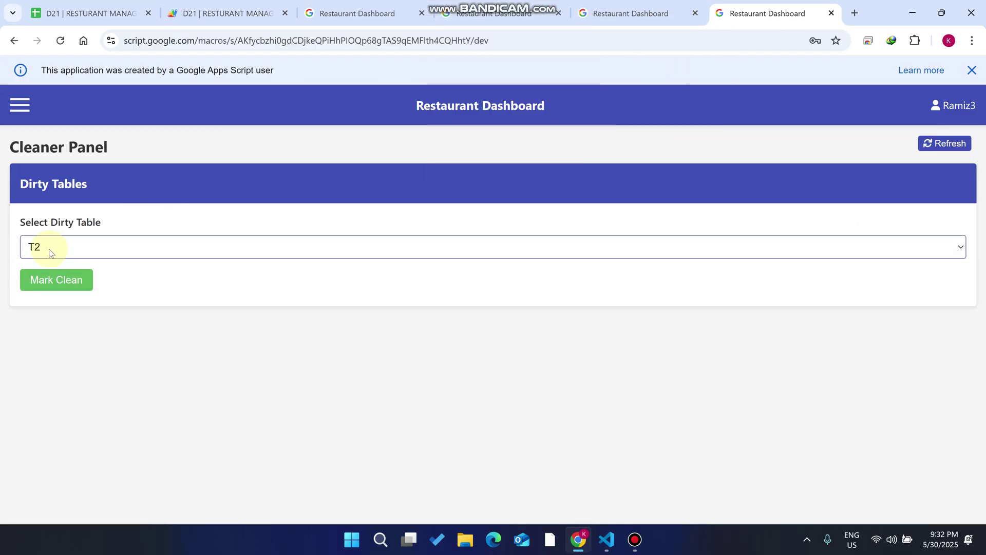
left_click(57, 286)
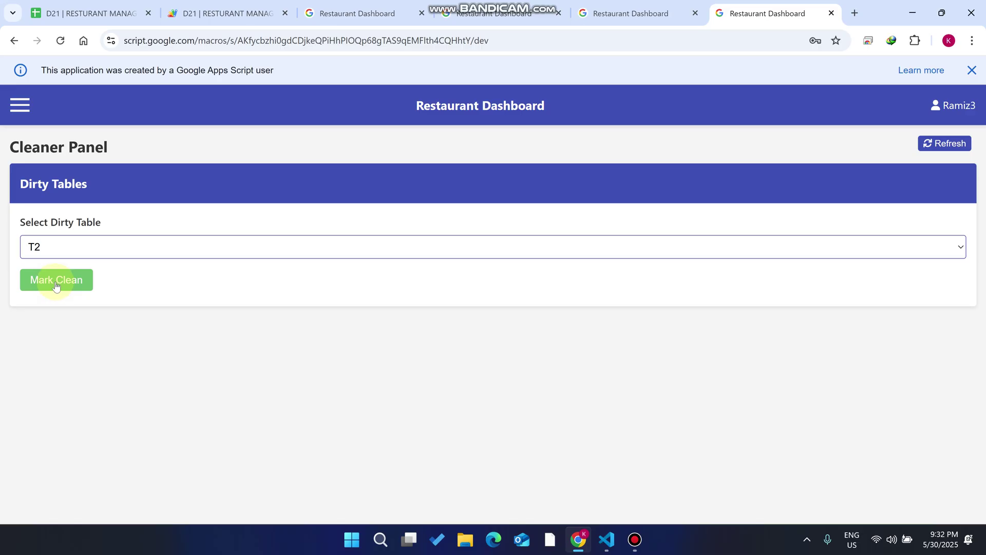
left_click(56, 283)
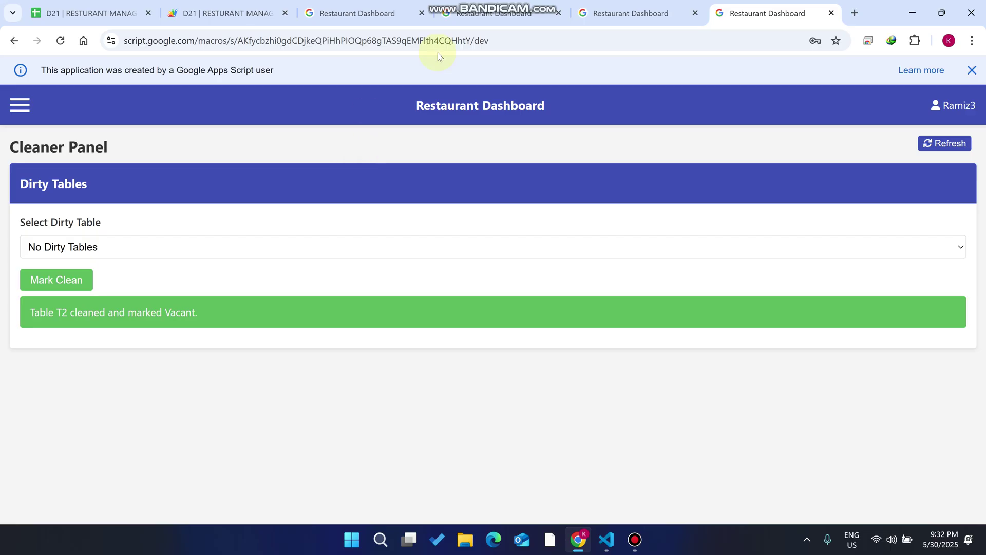
Step: Return to the Waiter Panel and refresh its table list
left_click(493, 12)
scroll(893, 291, "up", 2)
left_click(940, 153)
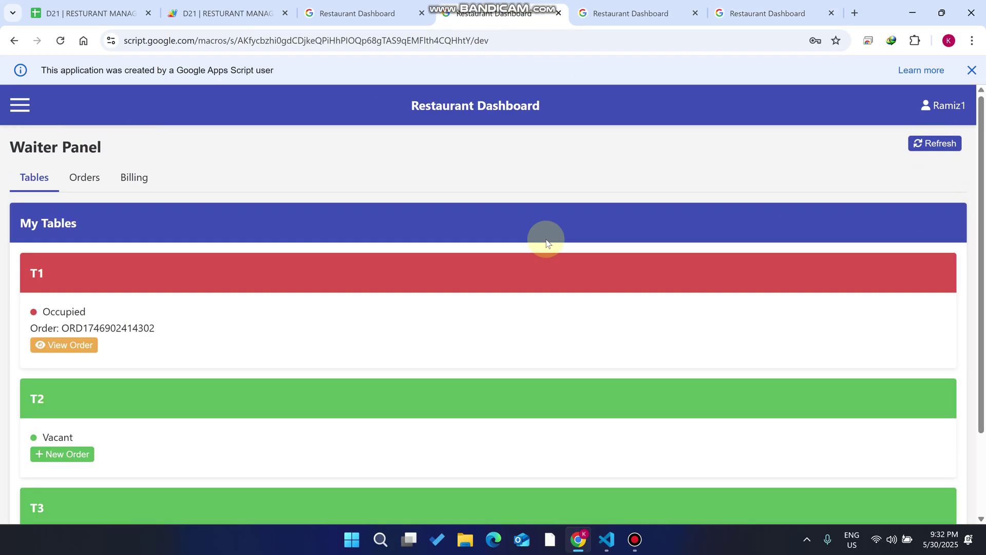
Step: Confirm T2 is Vacant, then view the waiter's active orders showing T1 Preparing at ₹550.00
scroll(131, 273, "down", 2)
left_click_drag(93, 357, 26, 281)
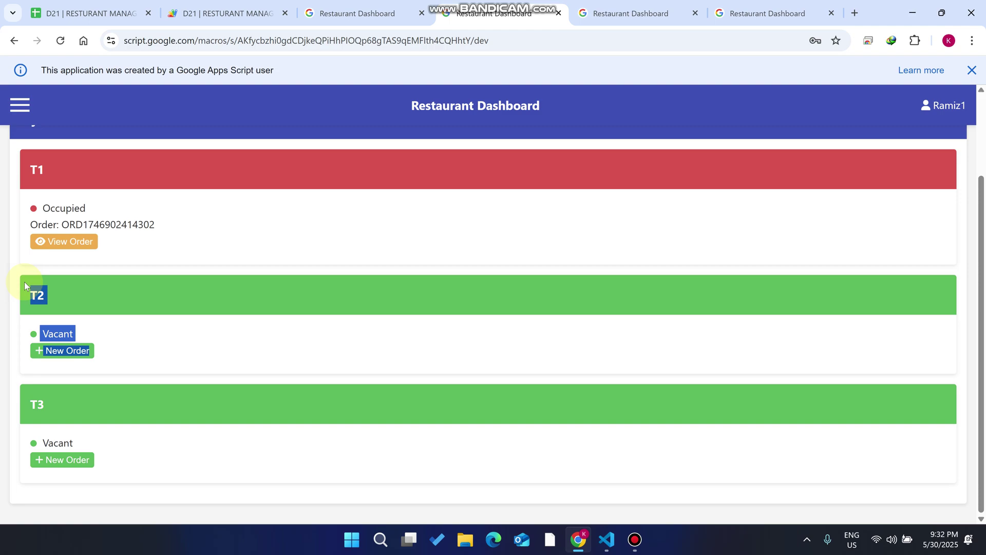
scroll(24, 280, "up", 2)
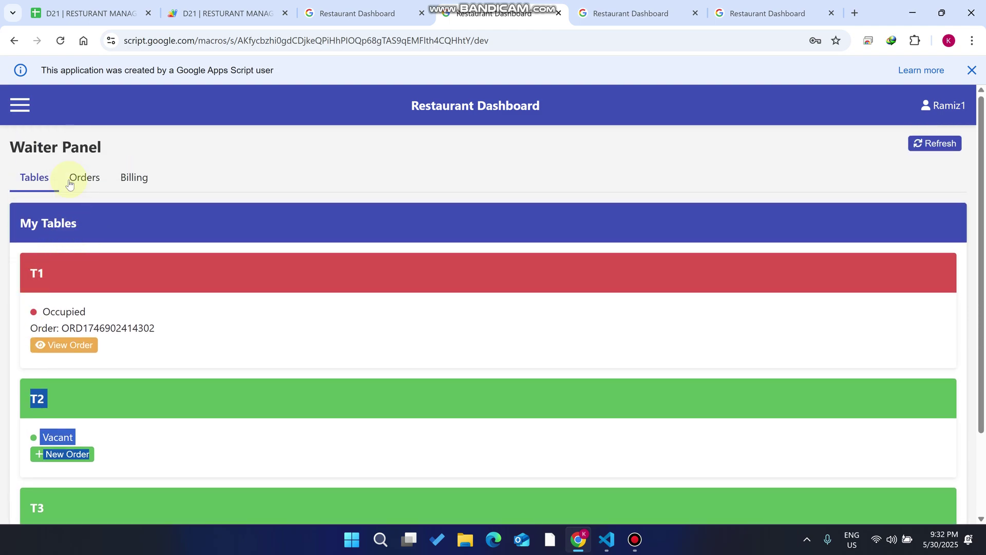
left_click(88, 175)
scroll(149, 214, "down", 5)
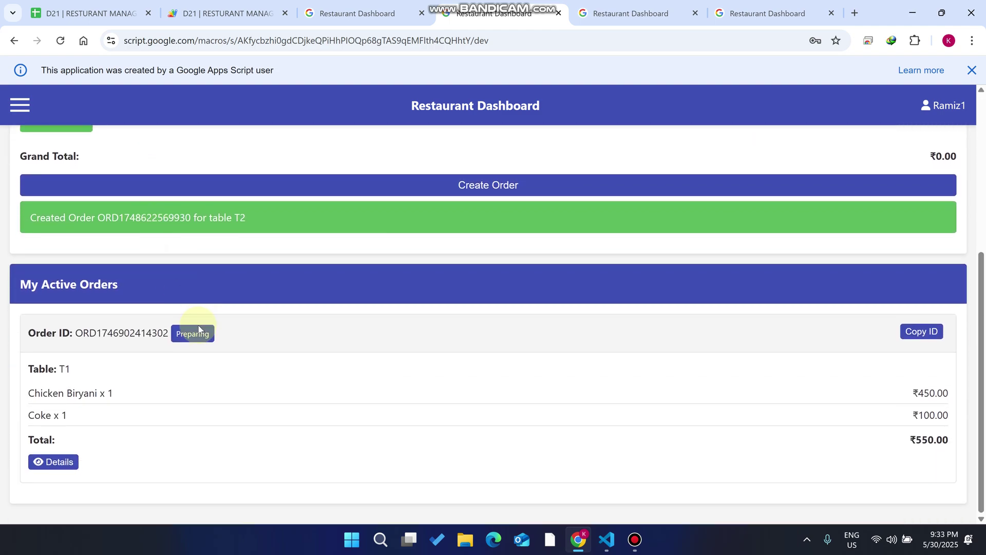
left_click(619, 14)
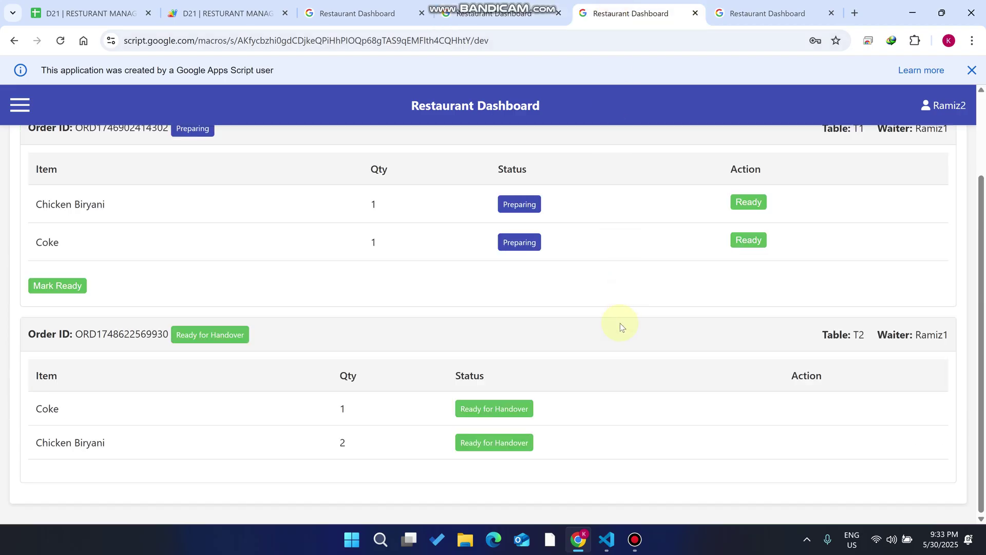
scroll(313, 356, "up", 2)
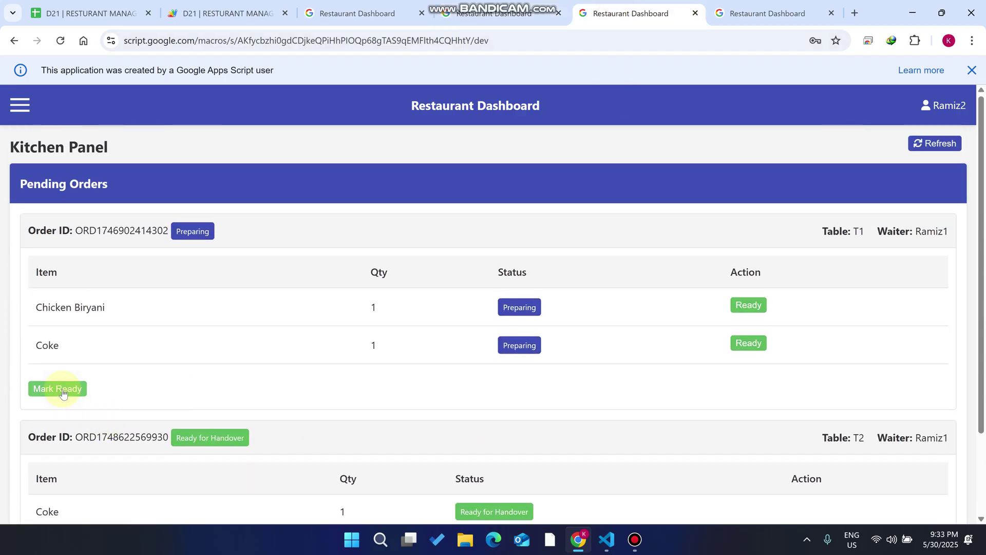
left_click(57, 389)
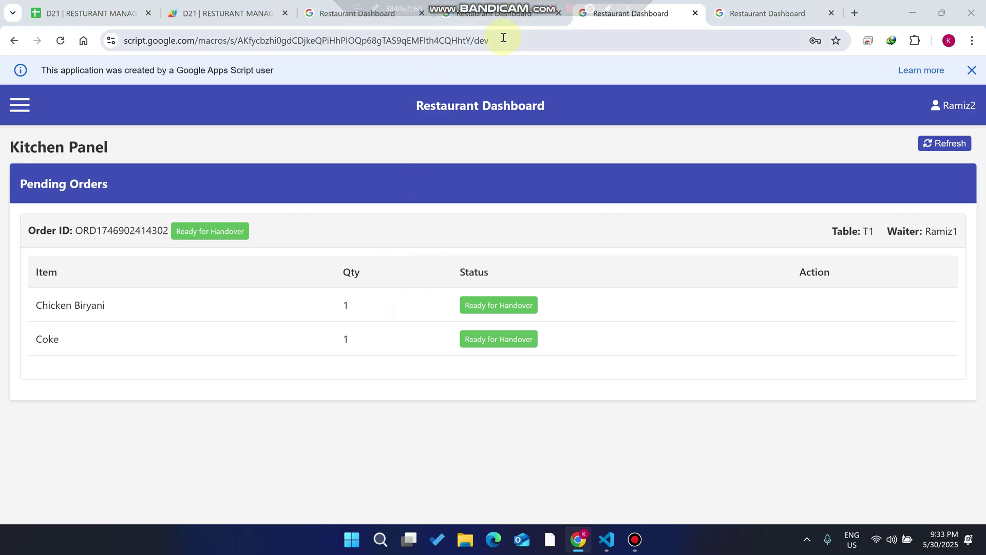
Step: Go back to the Waiter Panel and refresh its active orders
left_click(496, 13)
scroll(935, 179, "up", 4)
scroll(935, 179, "up", 2)
left_click(935, 141)
scroll(934, 174, "down", 3)
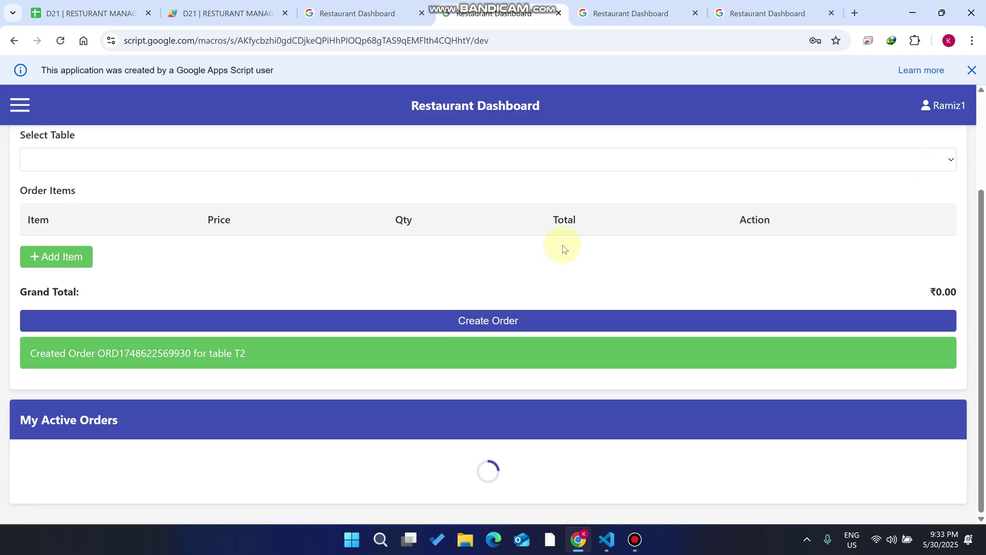
scroll(332, 291, "down", 3)
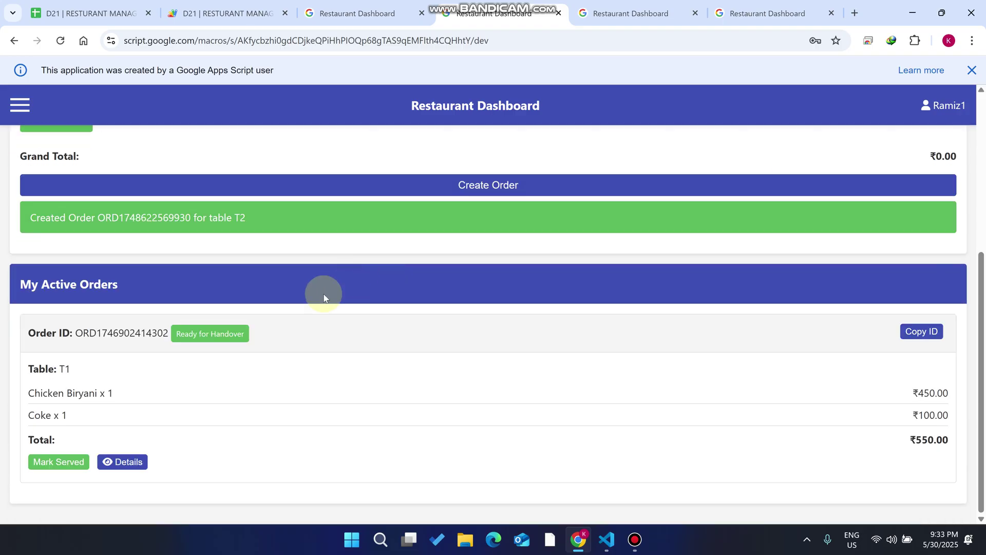
left_click(70, 471)
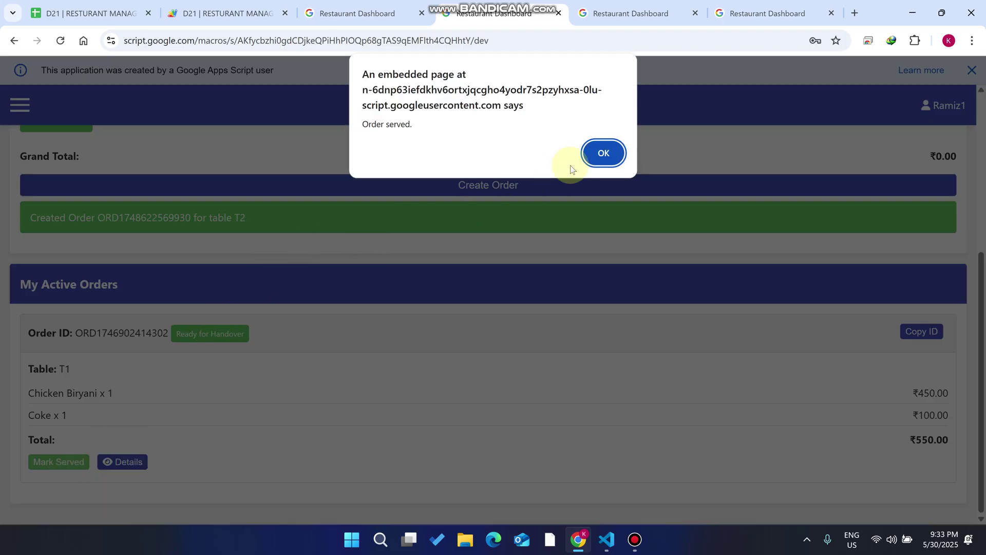
left_click(602, 152)
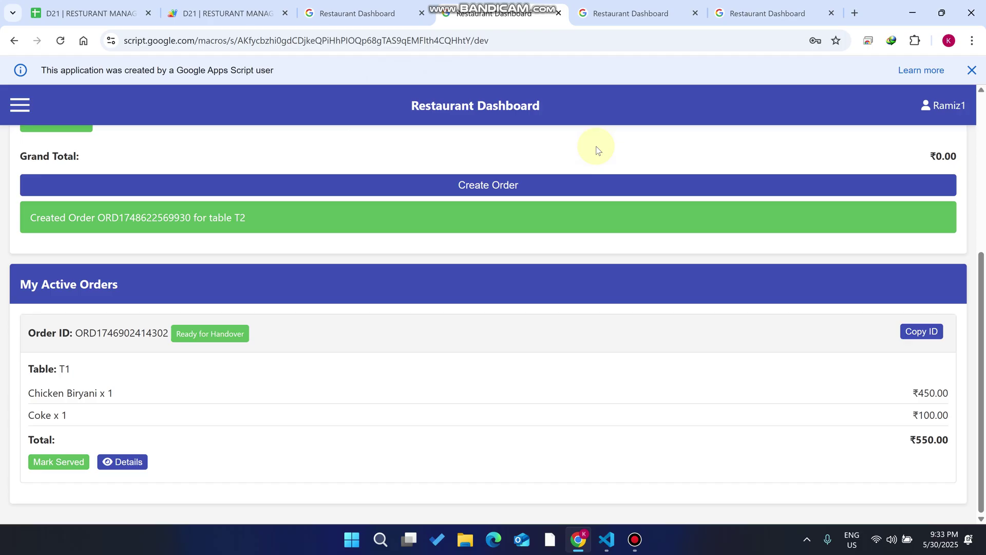
Step: Generate the ₹649.00 bill for the T1 order, leaving T1 Dirty, then show the Admin Panel overview
left_click(128, 461)
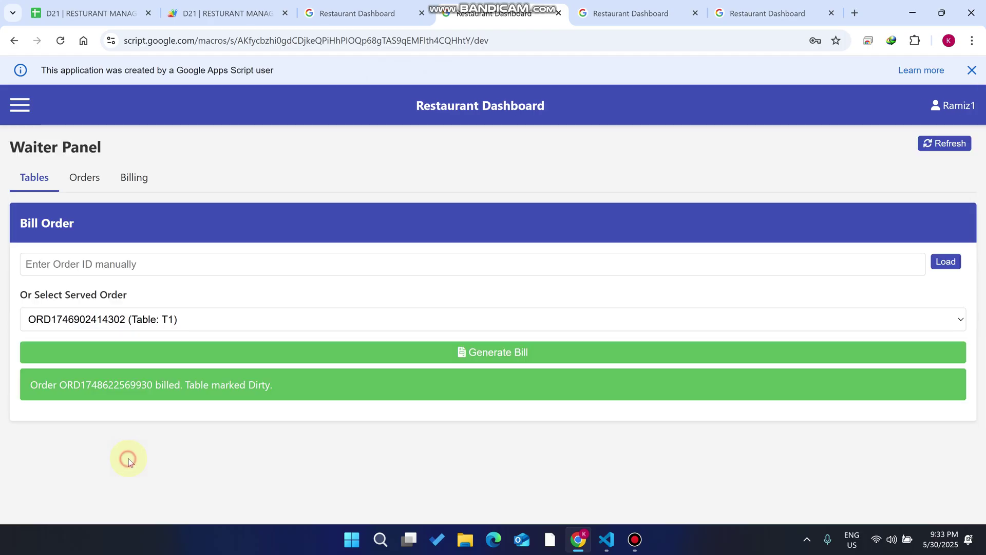
left_click(462, 354)
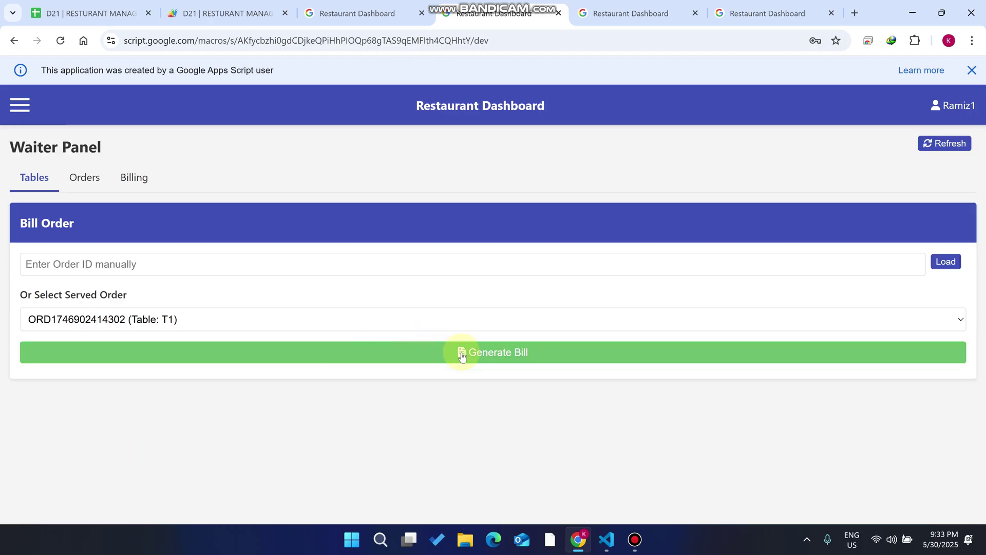
scroll(463, 352, "down", 2)
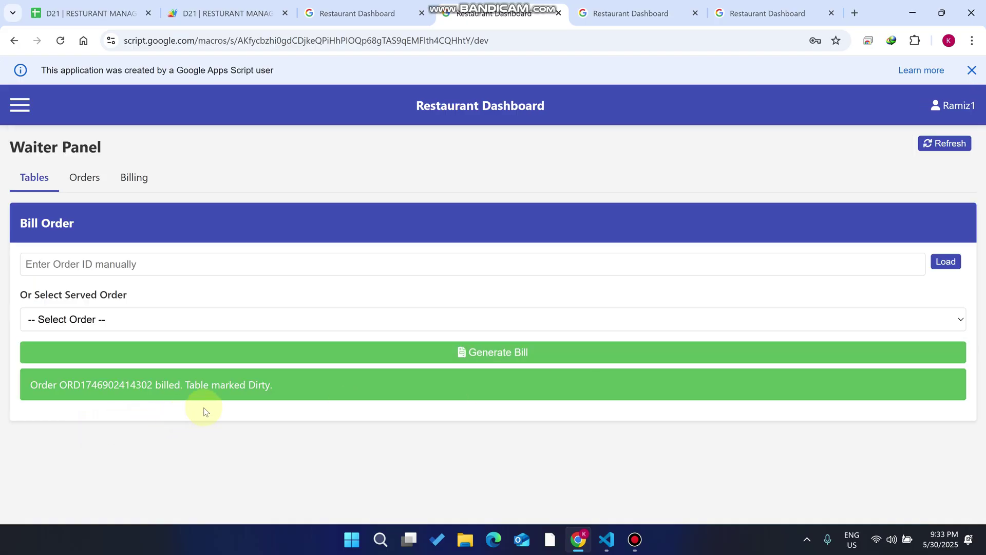
left_click(383, 11)
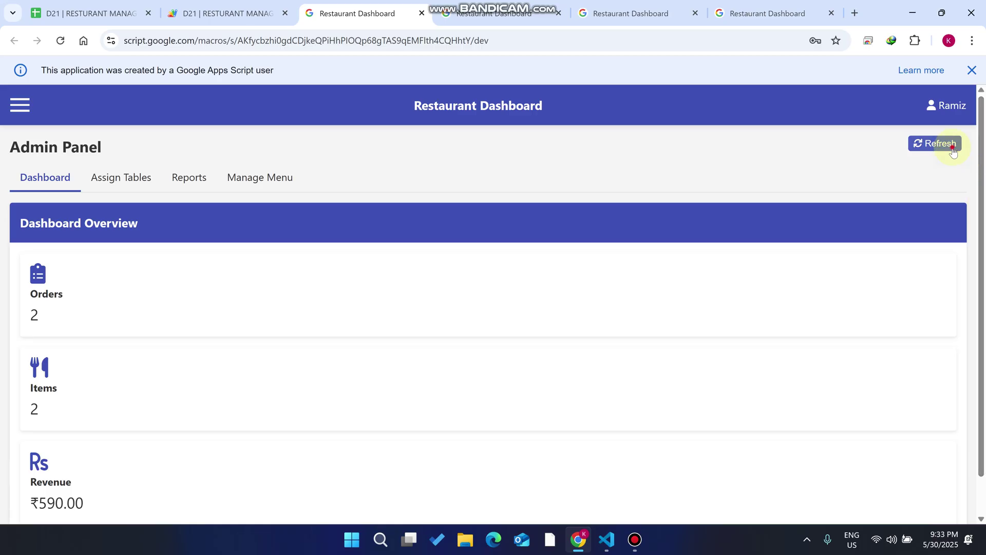
Step: Refresh the admin dashboard and review its figures: 4 items and ₹3068.00 revenue
left_click(948, 145)
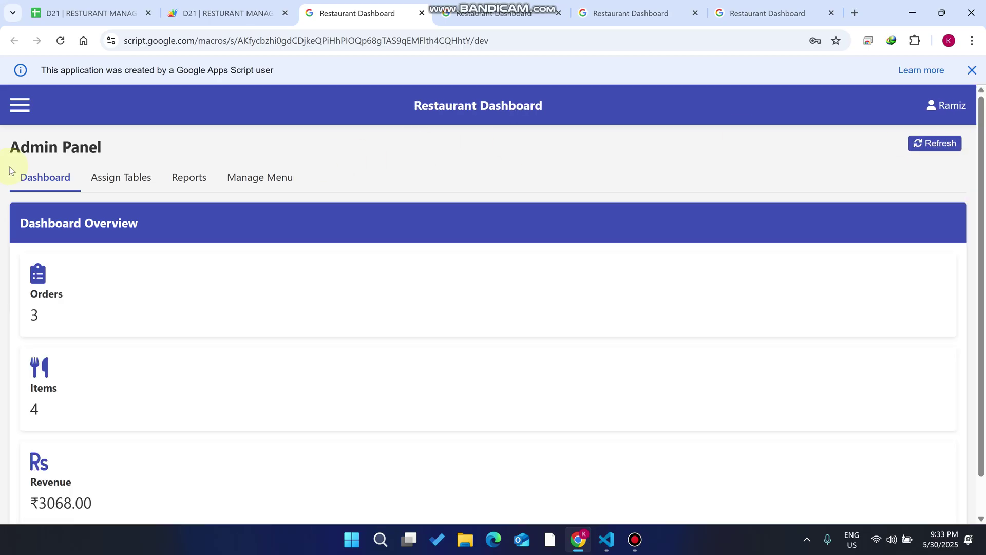
scroll(14, 260, "down", 1)
left_click_drag(44, 275, 20, 250)
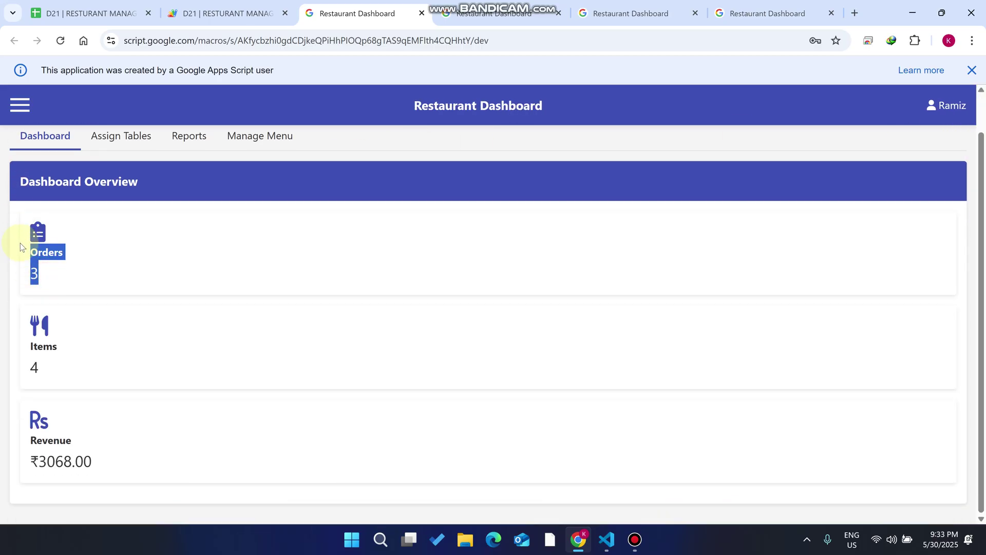
left_click_drag(57, 369, 9, 331)
left_click_drag(104, 460, 2, 425)
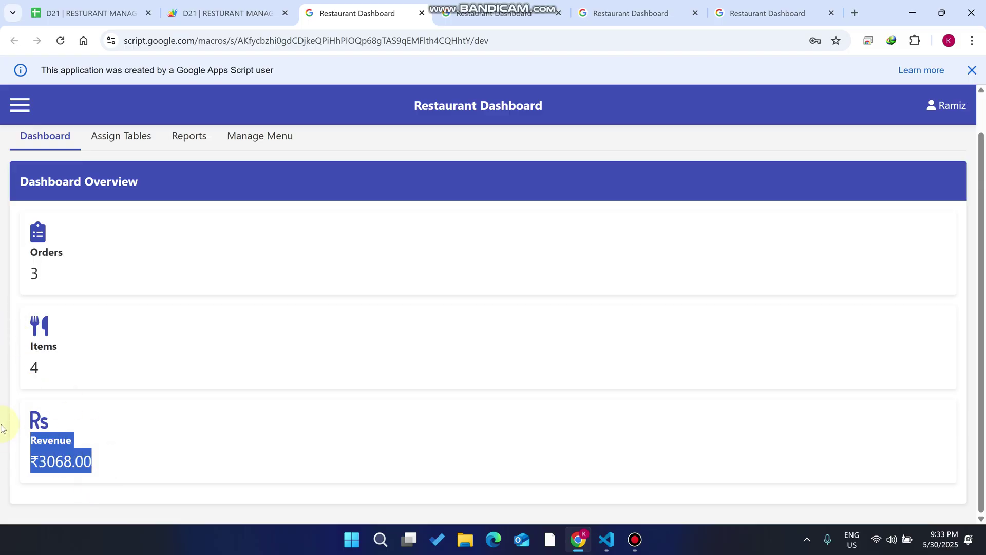
Step: In the table assignment view, note the current T1, T2, T3 assignment and list the available waiters
left_click(130, 135)
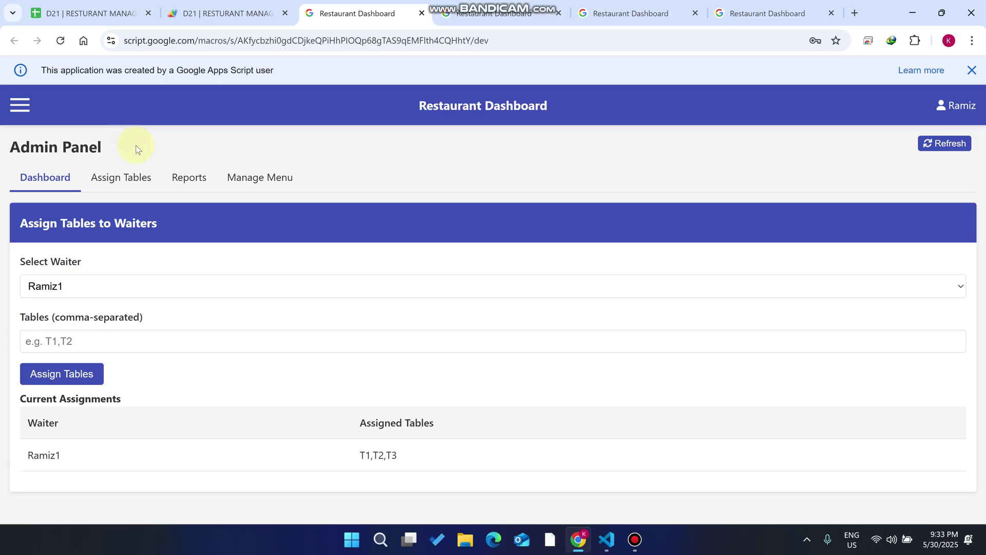
left_click_drag(434, 455, 326, 452)
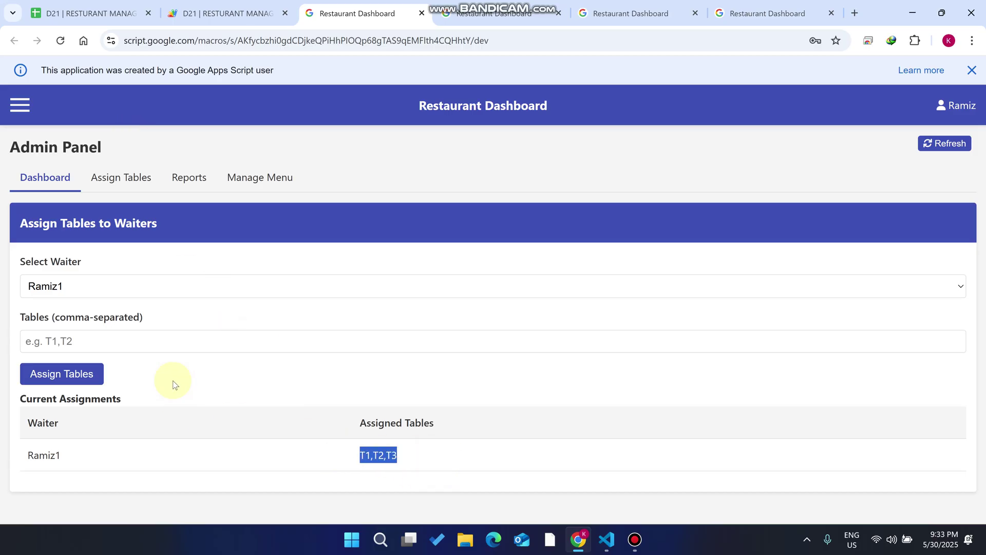
left_click(103, 282)
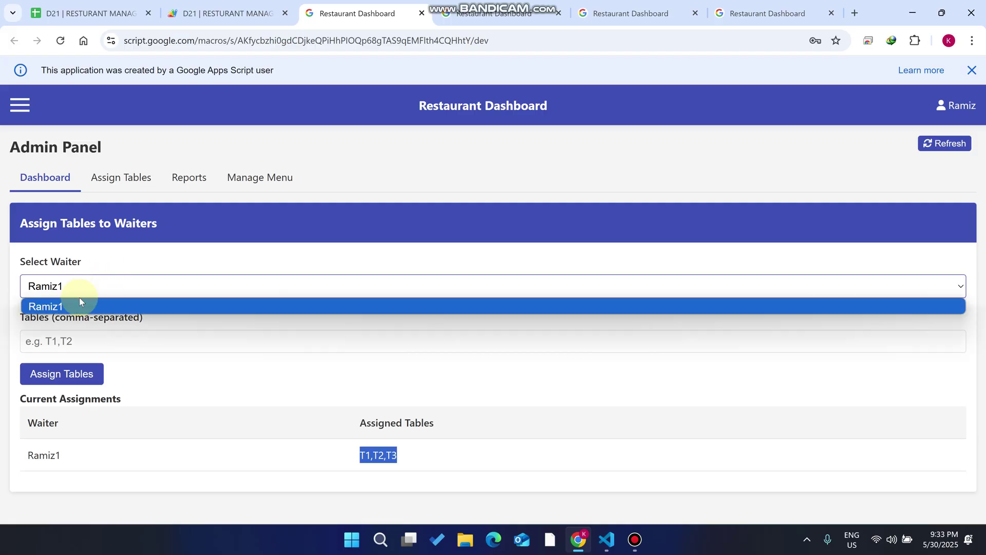
Step: In the spreadsheet, copy the Ramiz1 row into empty row 6
left_click(90, 13)
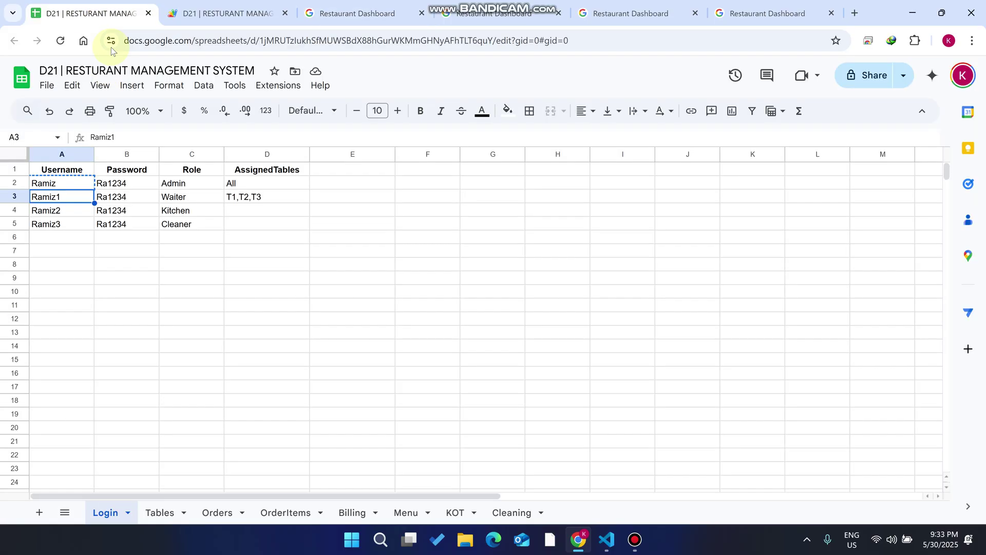
left_click(17, 194)
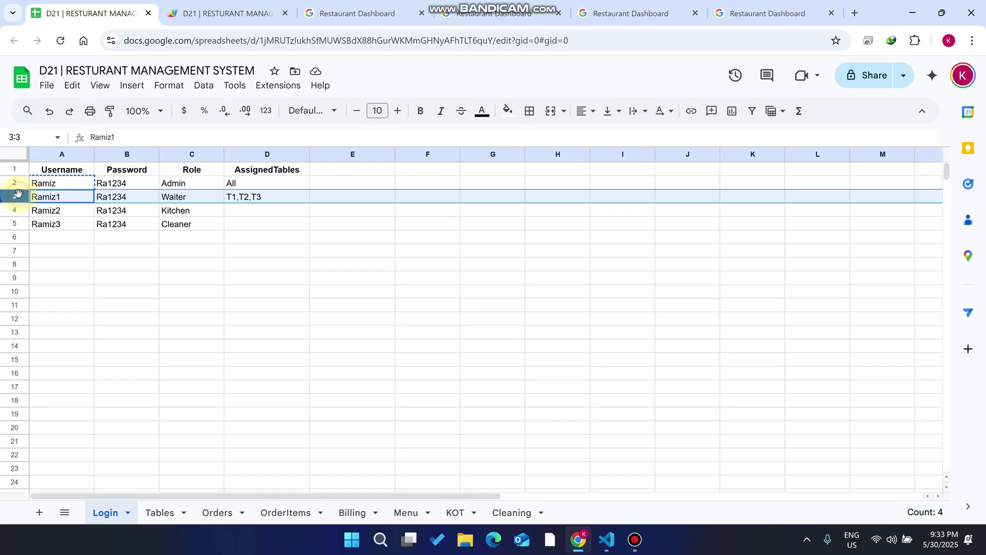
key("ctrl+c")
left_click(19, 236)
key("ctrl+v")
left_click(77, 297)
Step: Change the username in A6 from Ramiz1 to Ramiz4
left_click(84, 238)
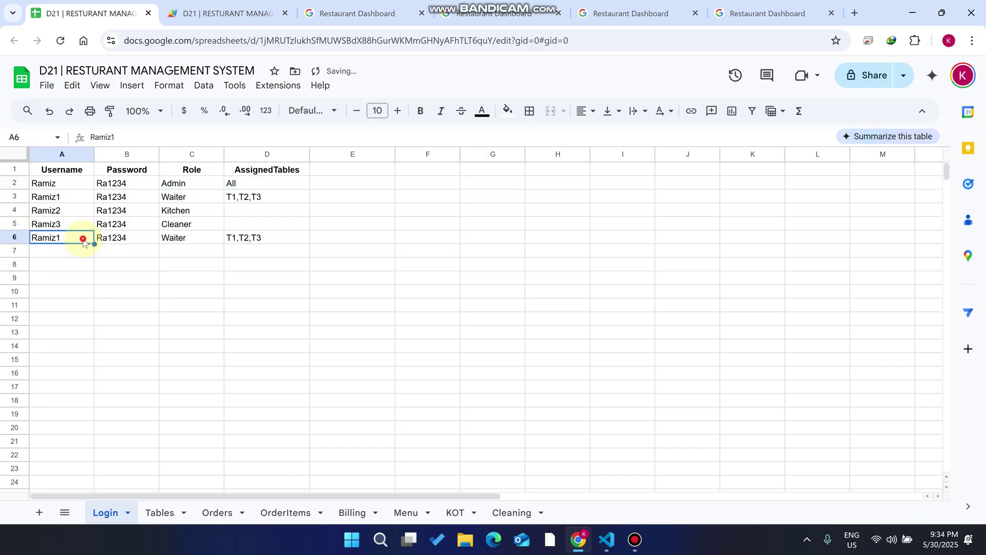
double_click(60, 237)
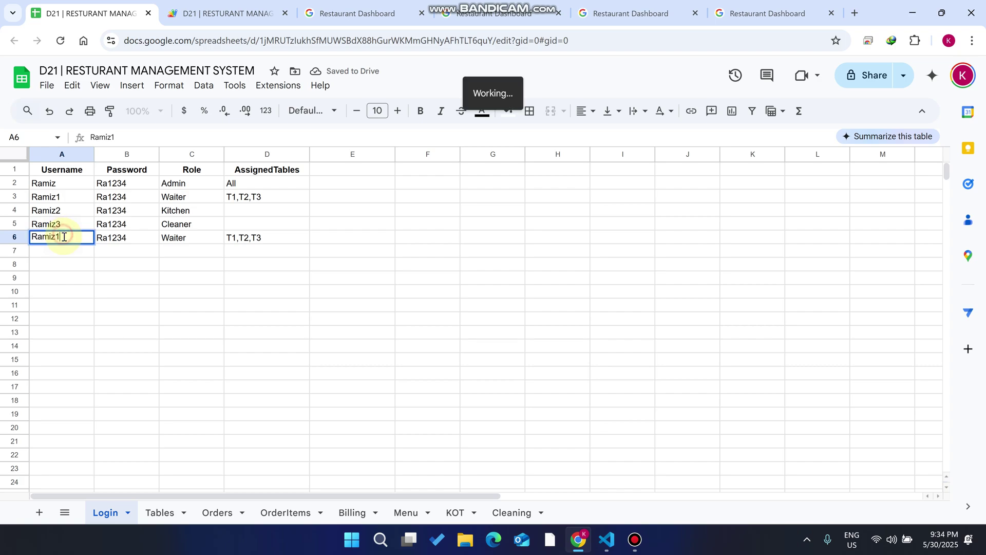
key("BackSpace")
type("4")
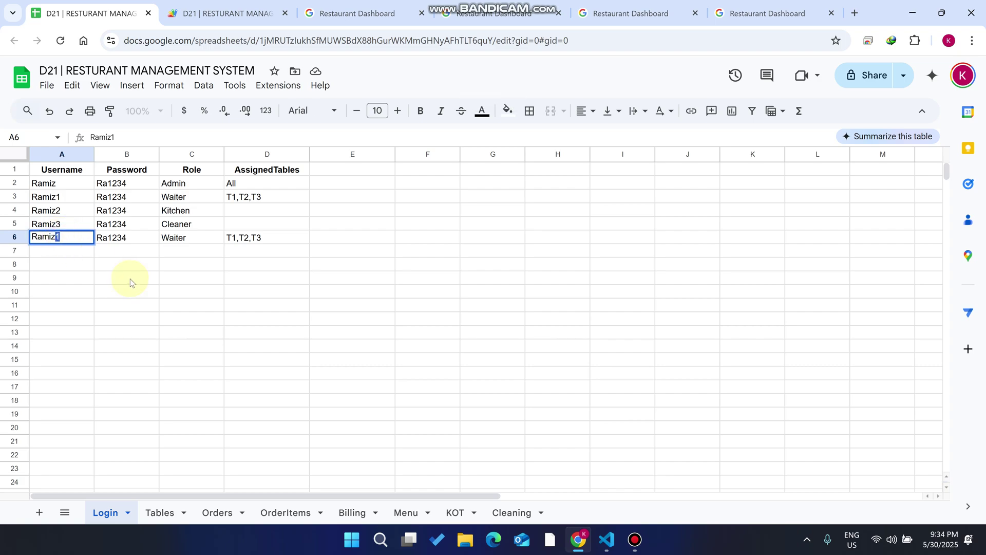
left_click(179, 320)
Step: Clear the assigned tables list in D6 so Ramiz4 has no tables
double_click(267, 241)
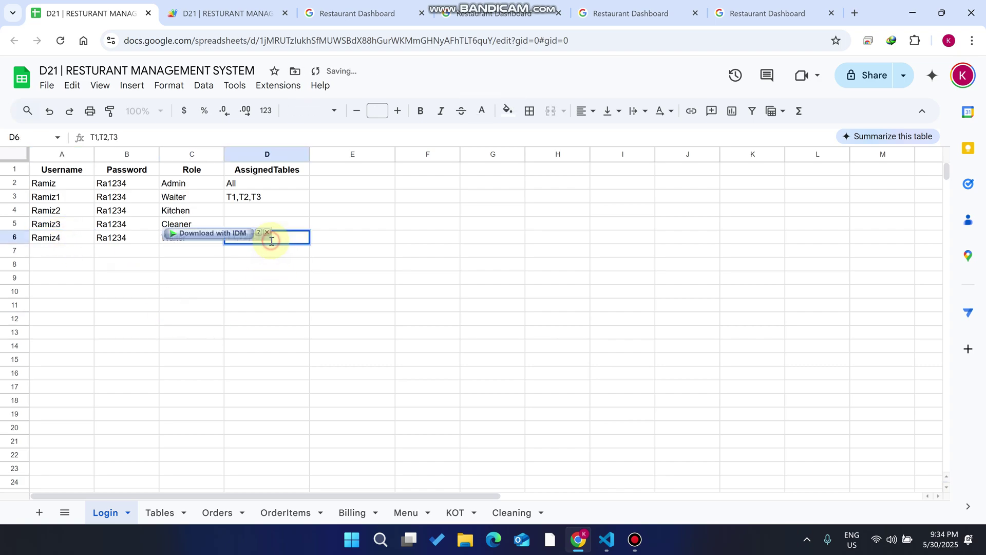
left_click(242, 237)
key("ctrl+Return")
left_click(250, 246)
key("BackSpace")
key("BackSpace")
key("BackSpace")
key("BackSpace")
key("BackSpace")
key("BackSpace")
key("BackSpace")
key("BackSpace")
key("BackSpace")
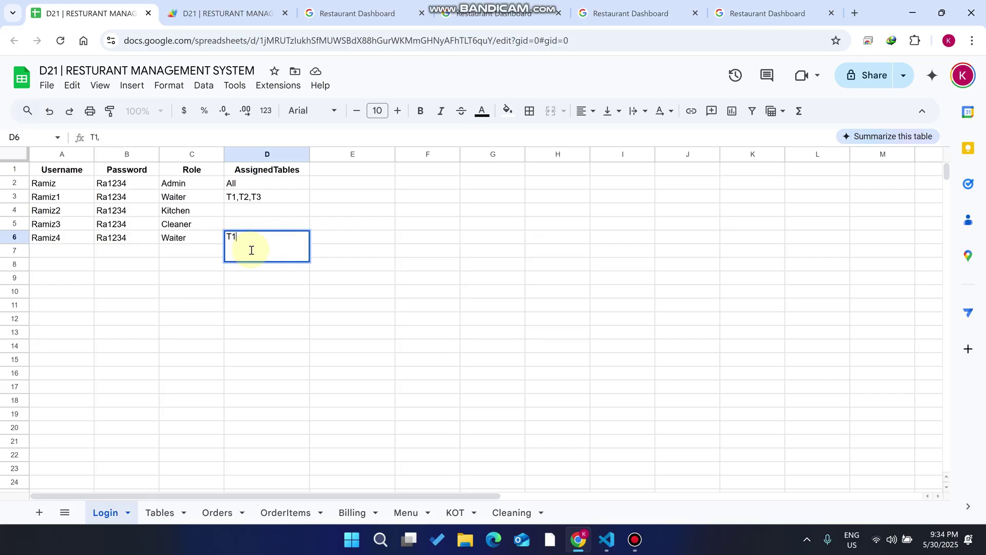
left_click(297, 334)
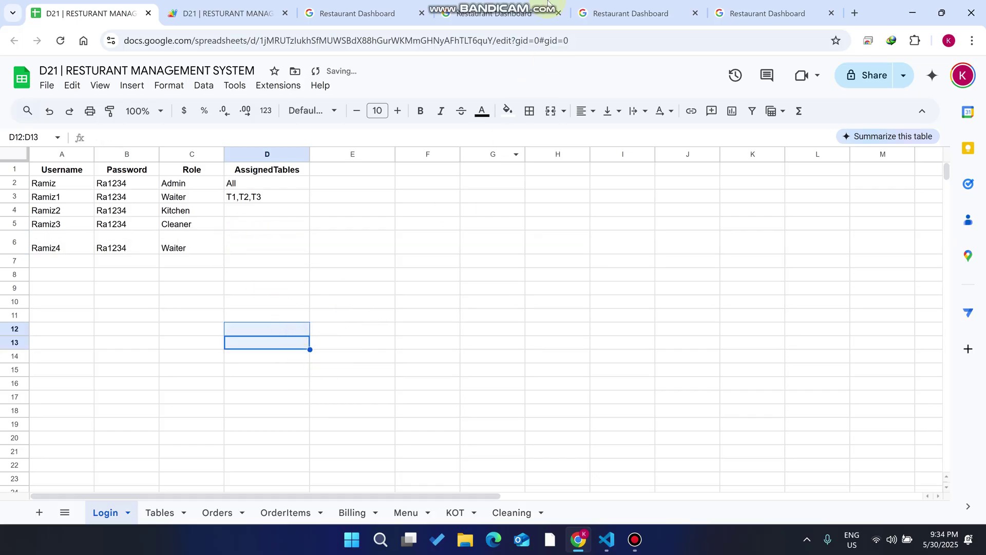
Step: Reload the admin dashboard so it picks up the new waiter from the sheet
left_click(493, 11)
left_click(406, 10)
left_click(944, 149)
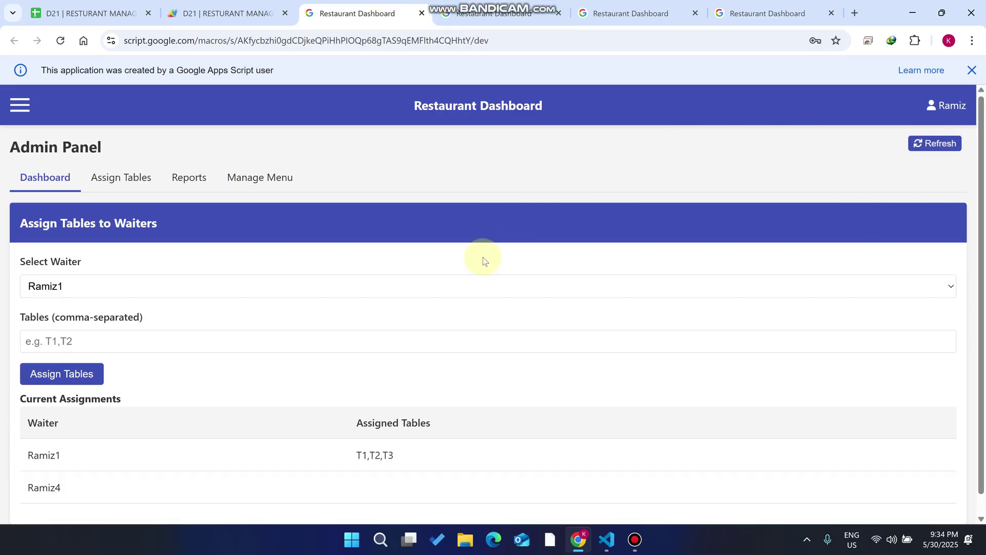
Step: Assign table T1 to waiter Ramiz4 in the Assign Tables form
scroll(353, 330, "down", 2)
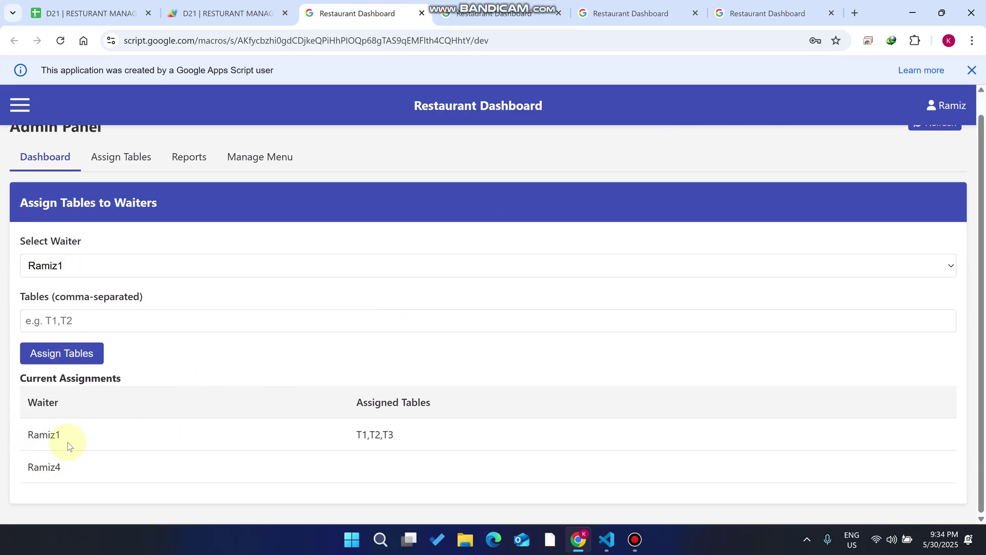
left_click_drag(15, 405, 17, 469)
left_click(83, 278)
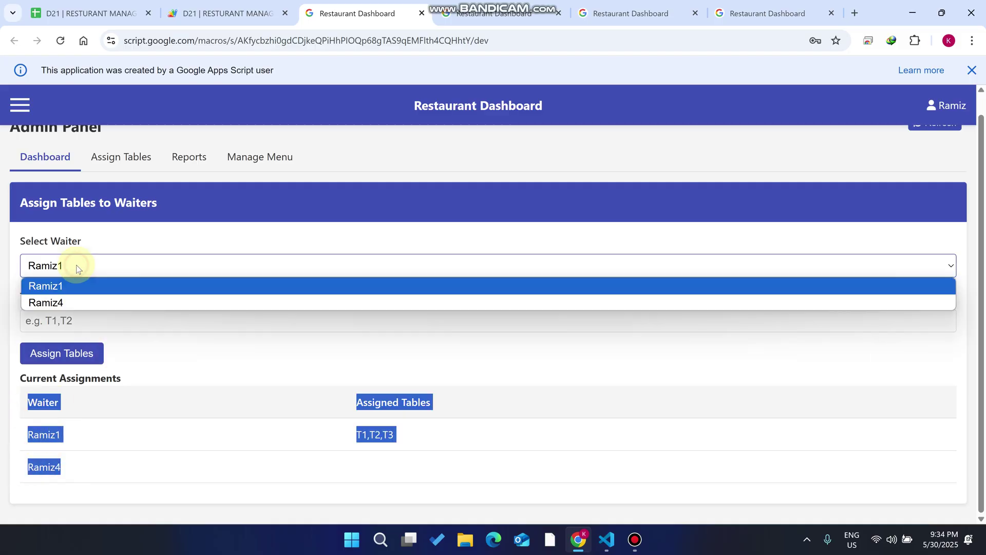
left_click(63, 301)
left_click(69, 315)
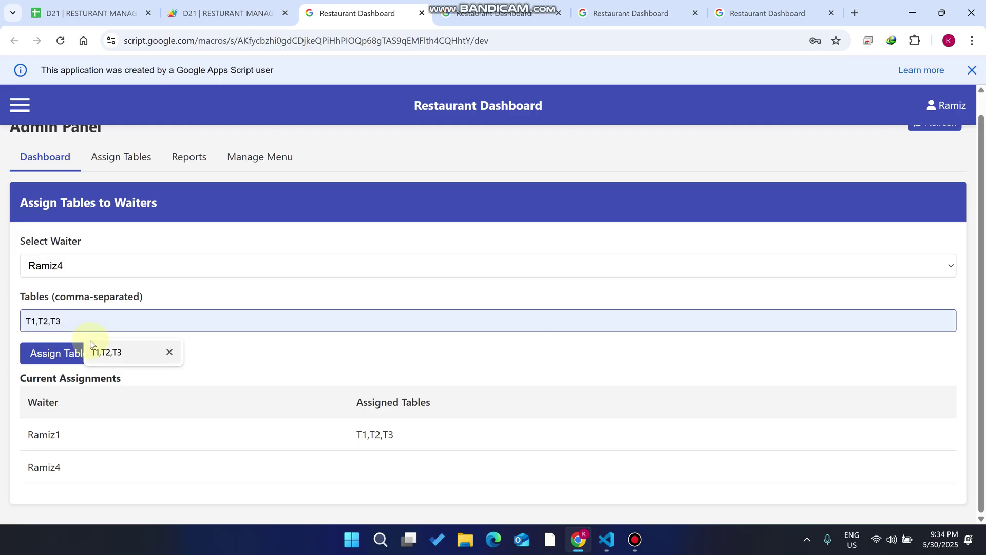
type("T1")
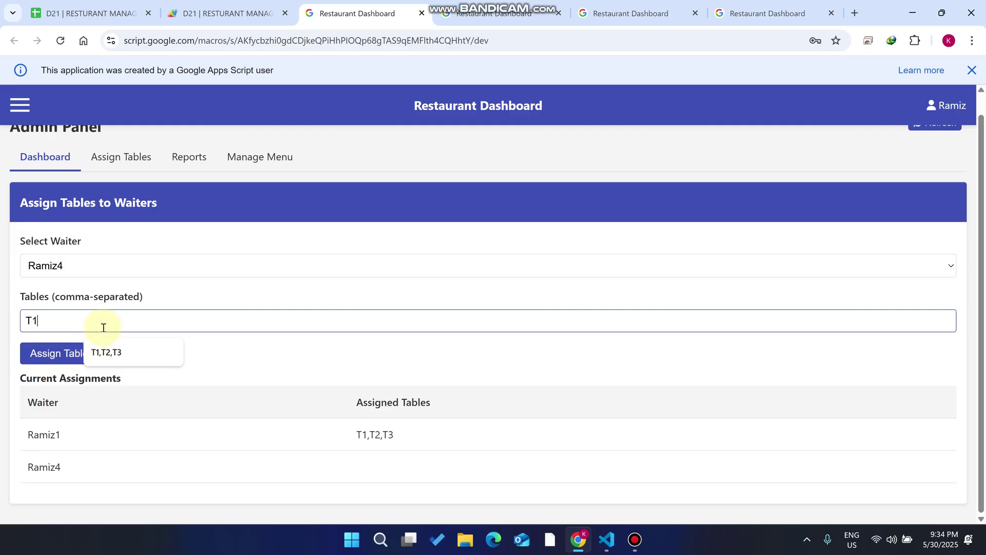
left_click(65, 357)
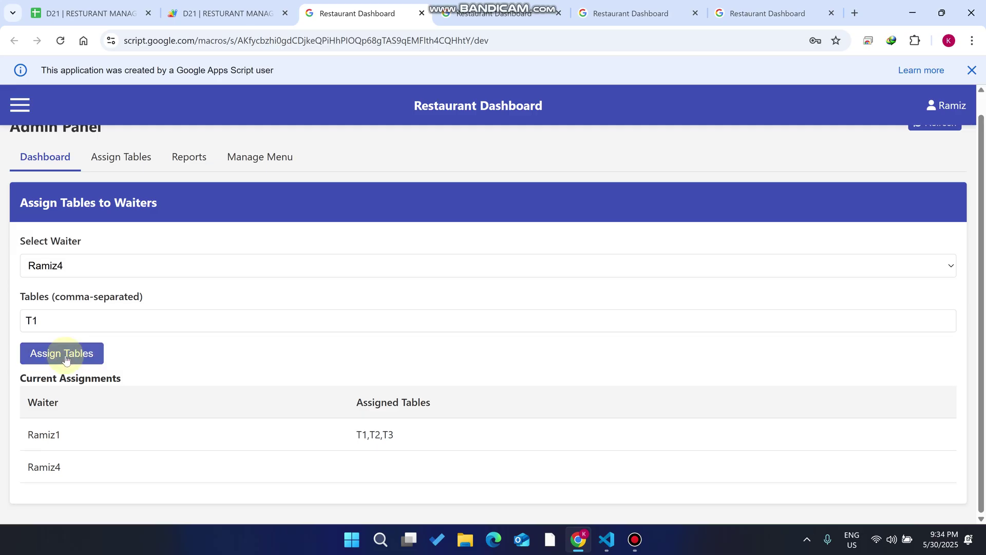
left_click(66, 359)
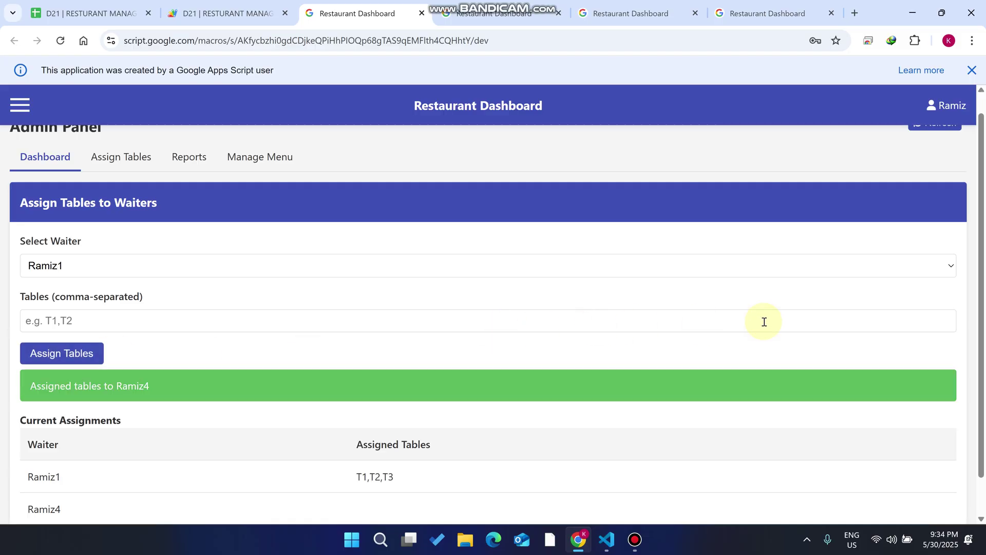
Step: Confirm Current Assignments now shows T1 under Ramiz4, then go to the cleaner's dashboard
scroll(460, 298, "down", 1)
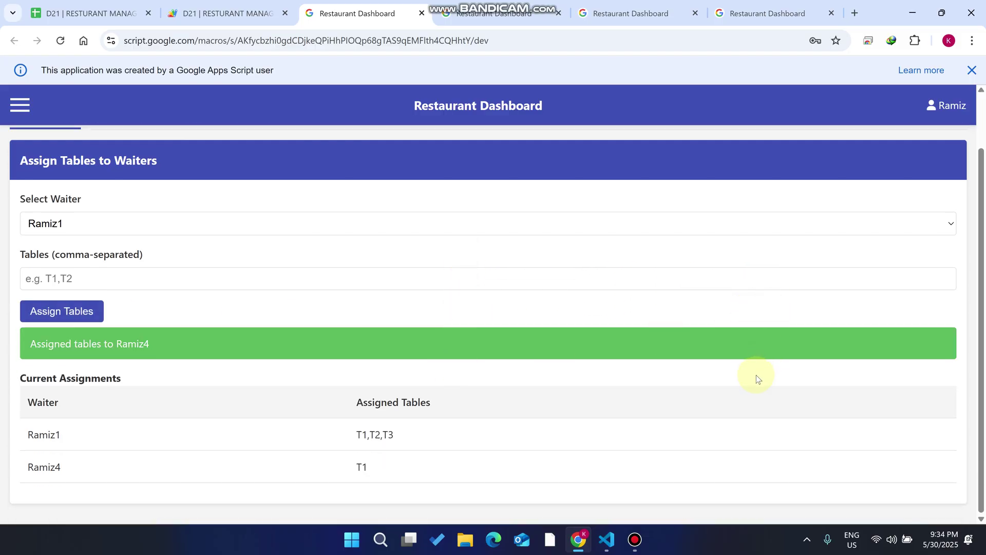
left_click_drag(377, 473, 317, 467)
scroll(467, 143, "up", 1)
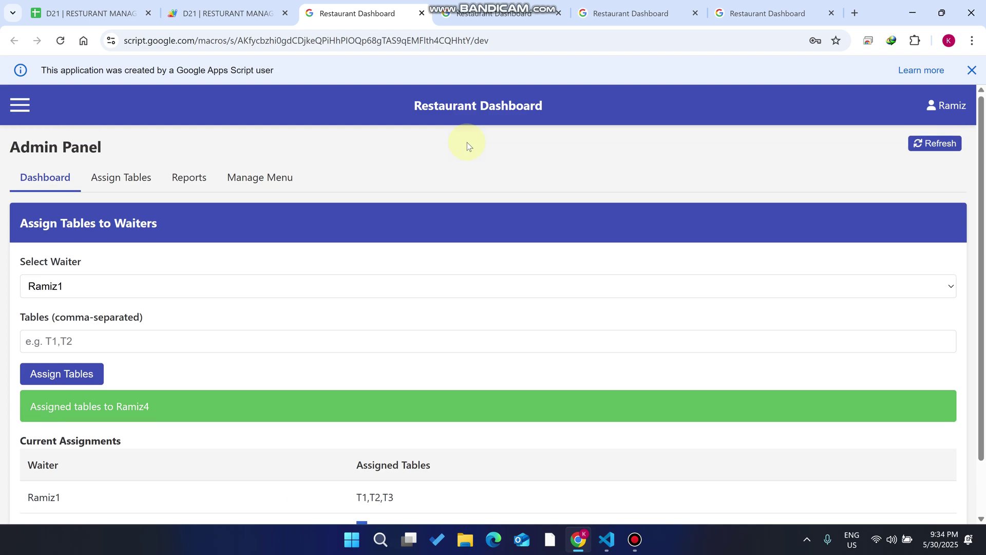
left_click(767, 12)
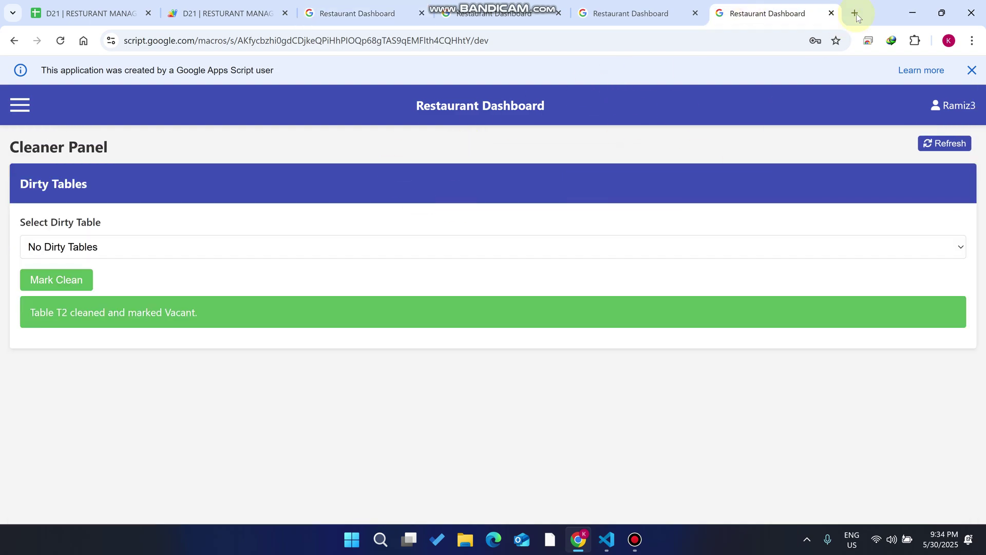
Step: Load the restaurant web app's address in a new browser tab
left_click(624, 13)
left_click(621, 34)
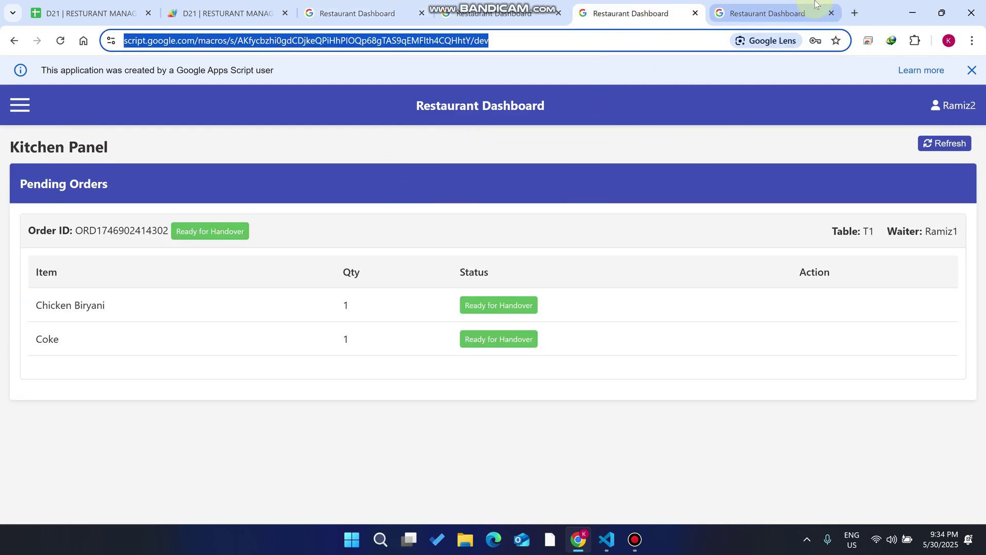
left_click(855, 13)
key("ctrl+v")
key("Return")
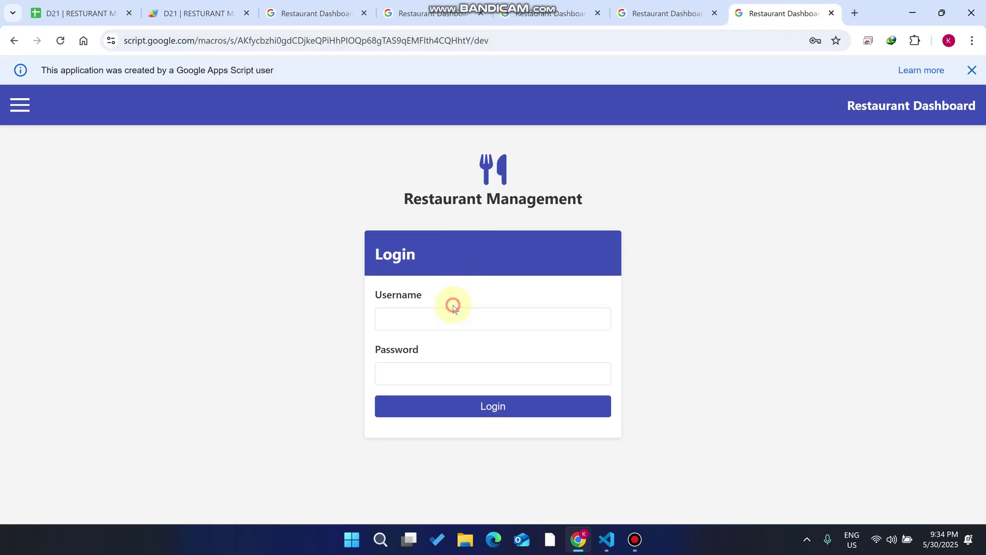
Step: Log in as waiter Ramiz4 using a saved login, and dismiss the welcome message
left_click(453, 307)
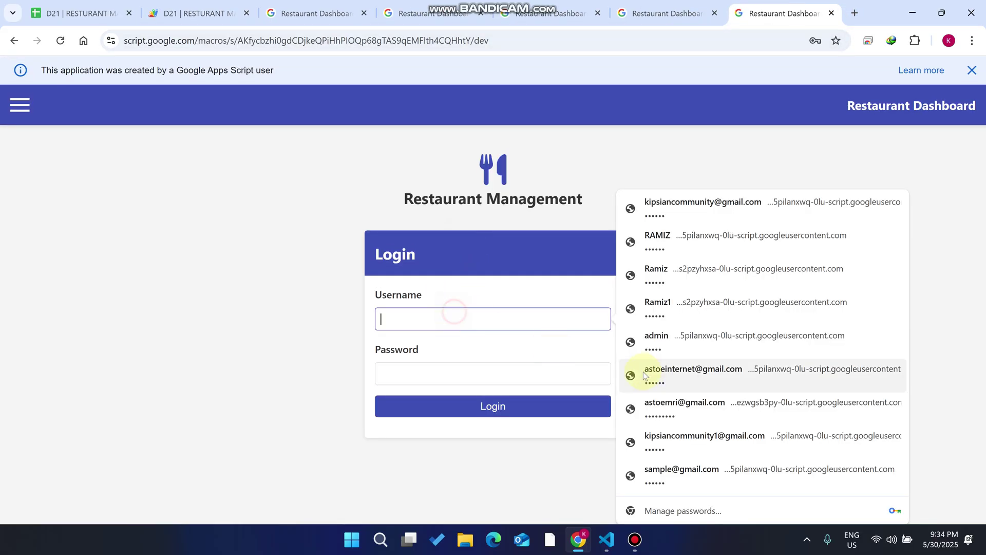
left_click(674, 281)
type("4")
left_click(78, 13)
left_click(42, 242)
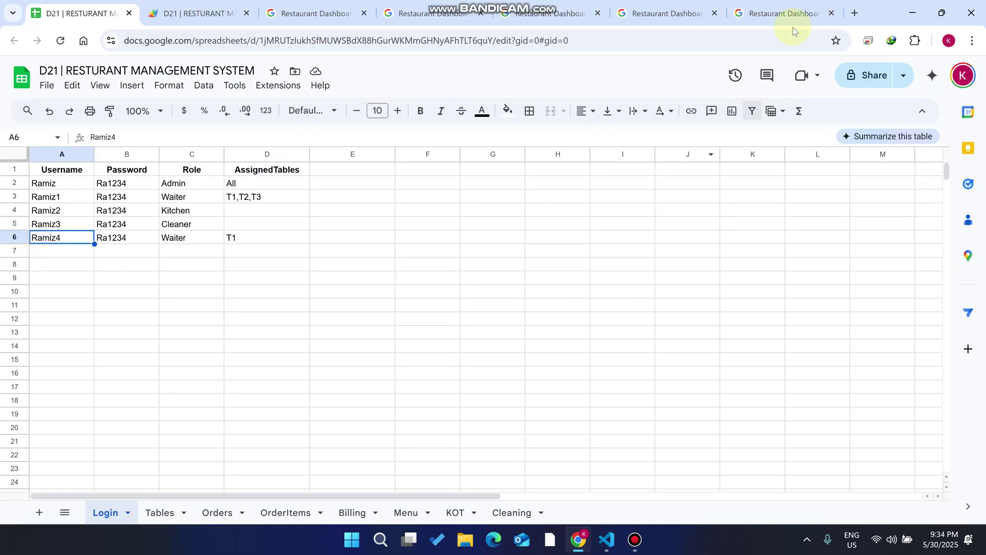
left_click(811, 12)
left_click(478, 407)
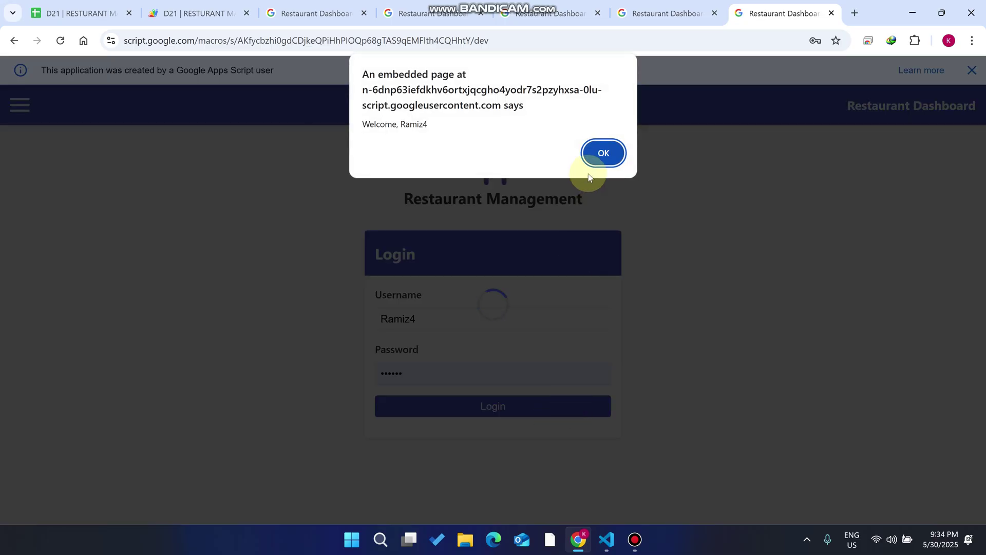
left_click(600, 153)
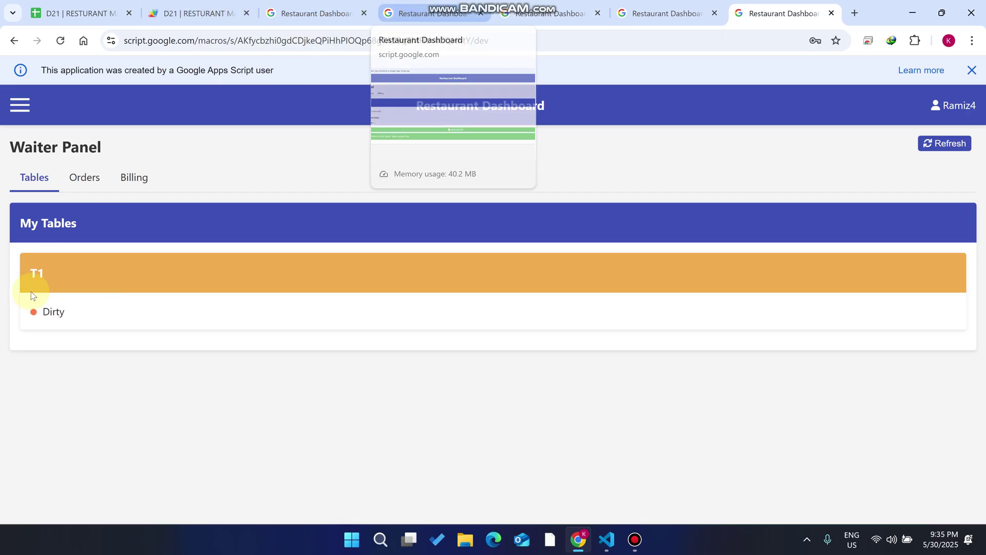
Step: In the Cleaner Panel, reload the dirty tables and mark table T1 clean
left_click_drag(75, 312, 23, 271)
left_click(651, 6)
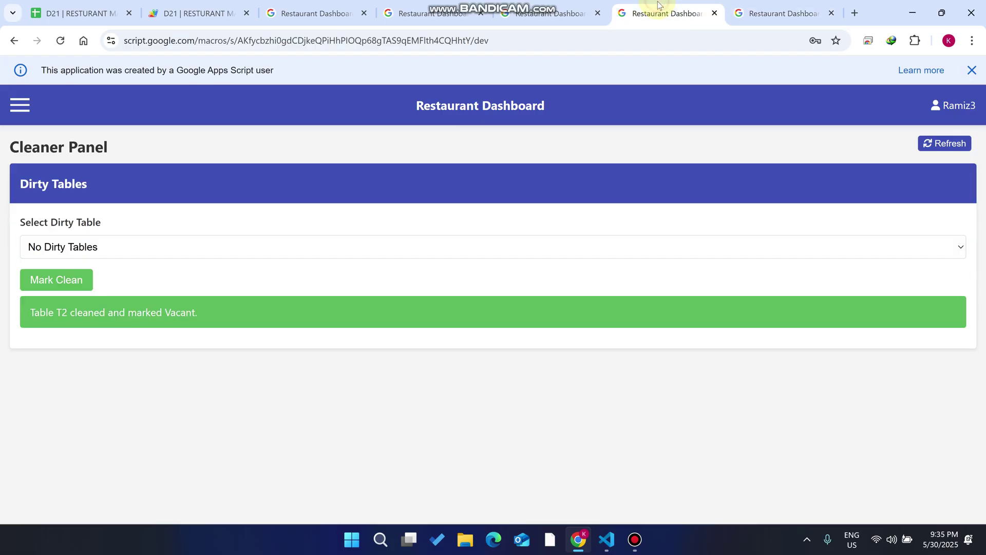
left_click(99, 247)
left_click(950, 143)
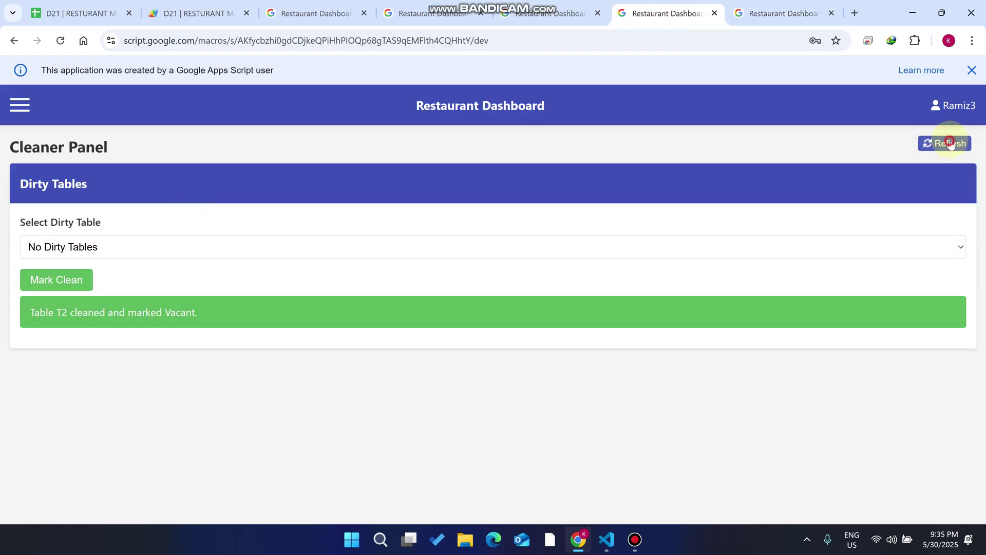
left_click(952, 144)
left_click(178, 247)
left_click(152, 253)
left_click(84, 287)
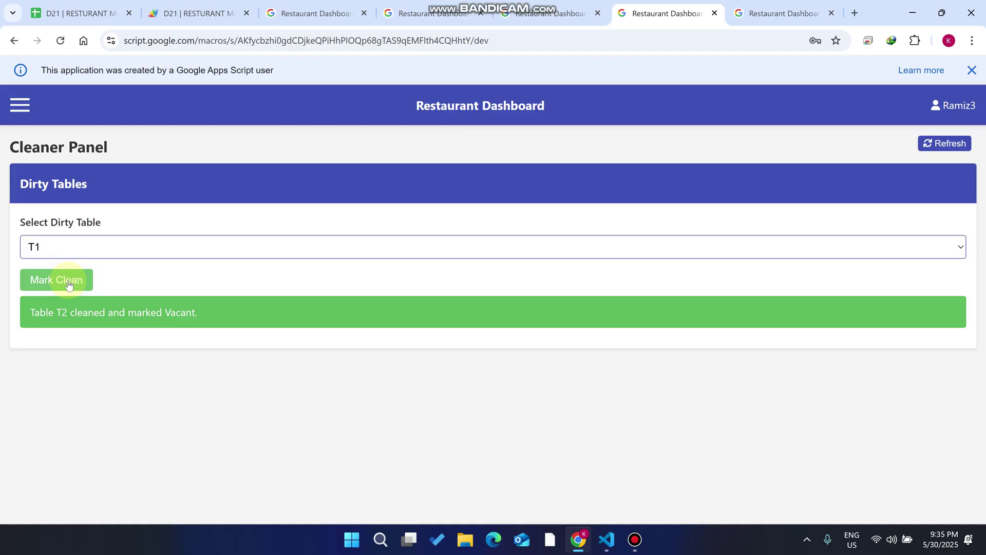
left_click(69, 286)
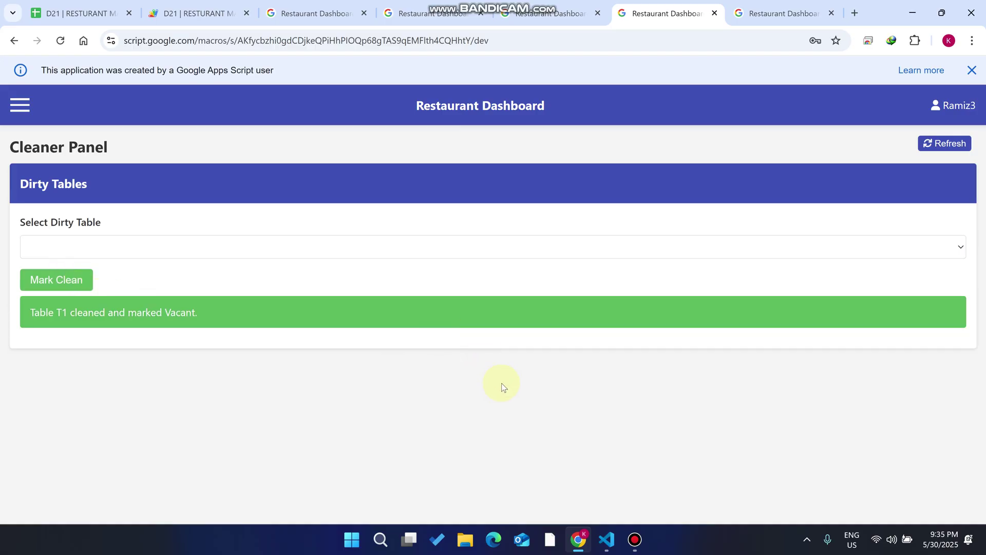
Step: Refresh Ramiz4's Waiter Panel and confirm T1 now shows as Vacant
key("ctrl+Tab")
left_click(943, 142)
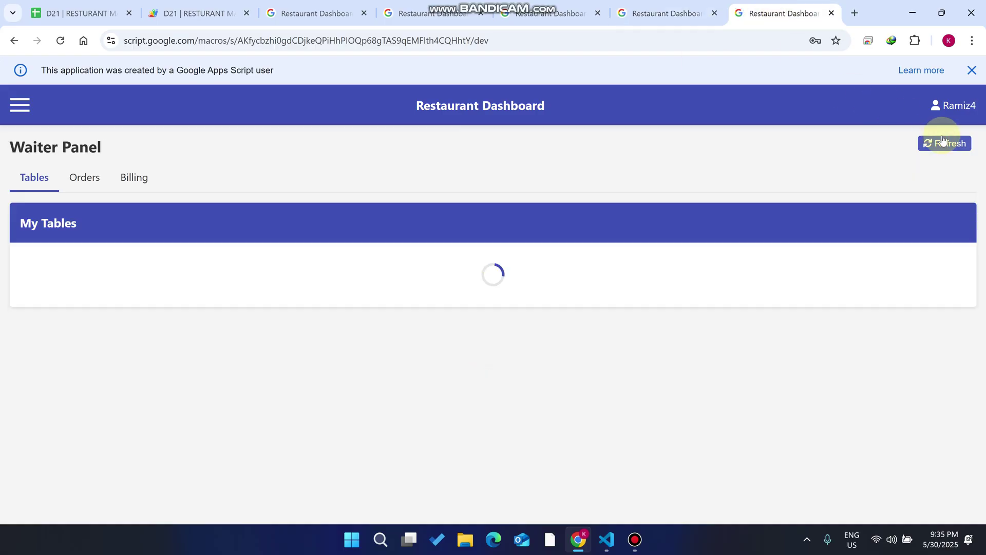
left_click_drag(122, 335, 16, 276)
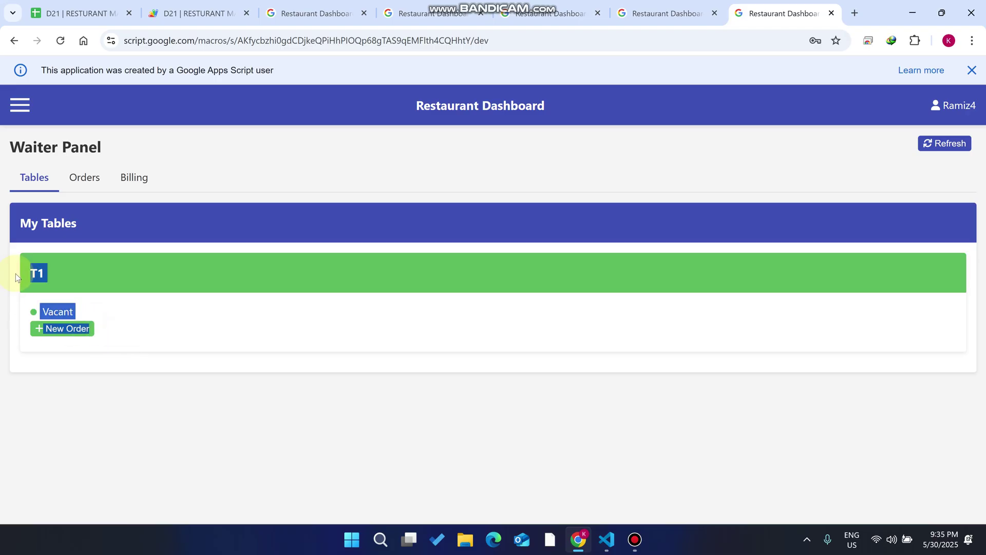
mouse_move(492, 2)
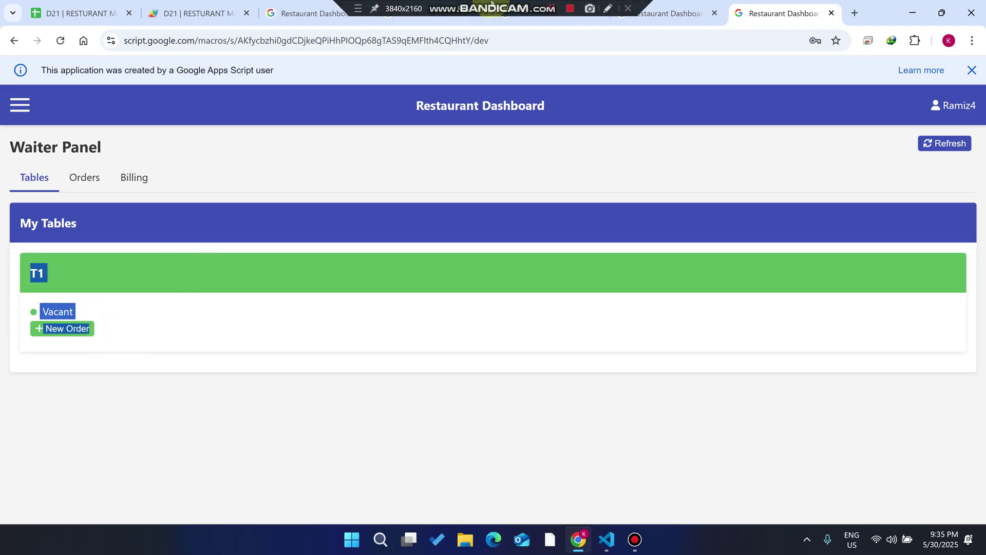